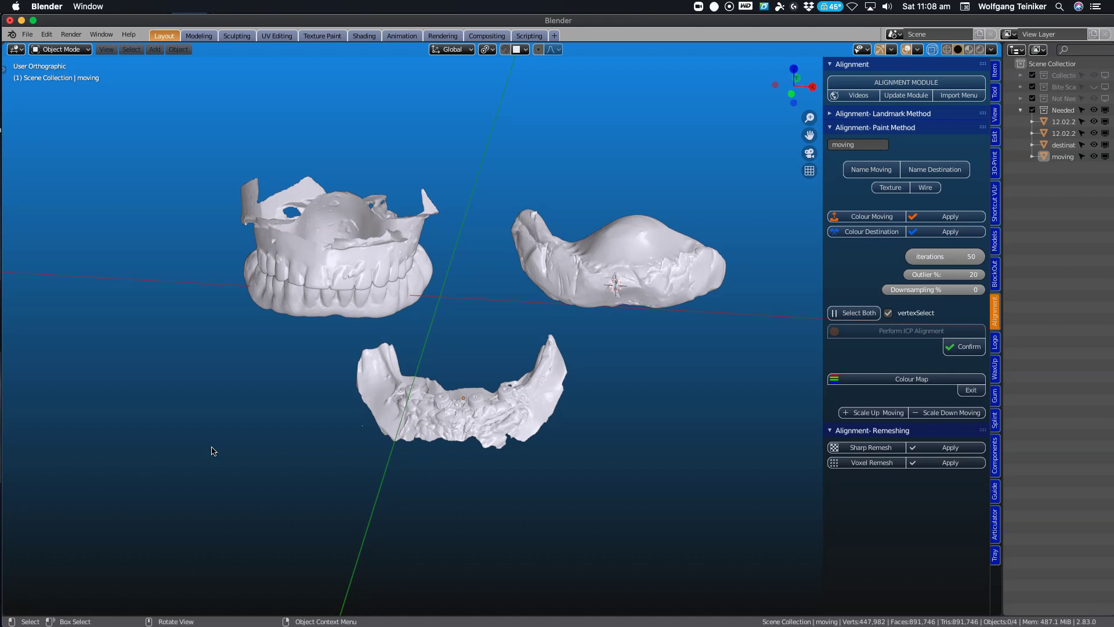
Orbit, pan and zoom the viewport to bring the lower and upper scans' tops into view.
middle_drag(317, 378, 336, 335)
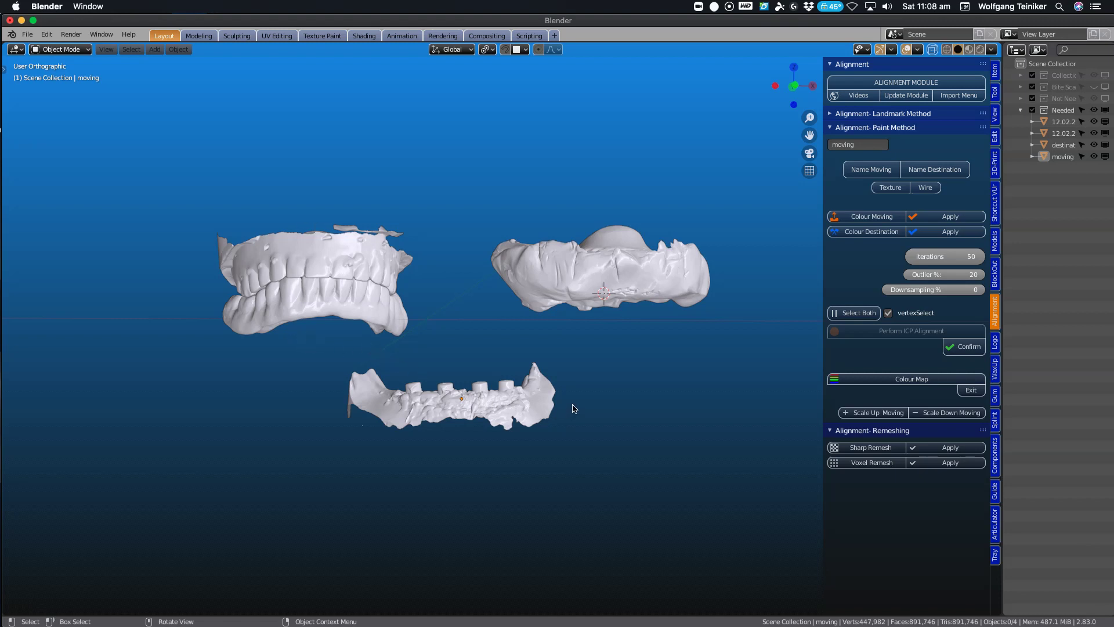
middle_drag(573, 395, 579, 431)
middle_drag(486, 412, 487, 246)
middle_drag(642, 318, 644, 274)
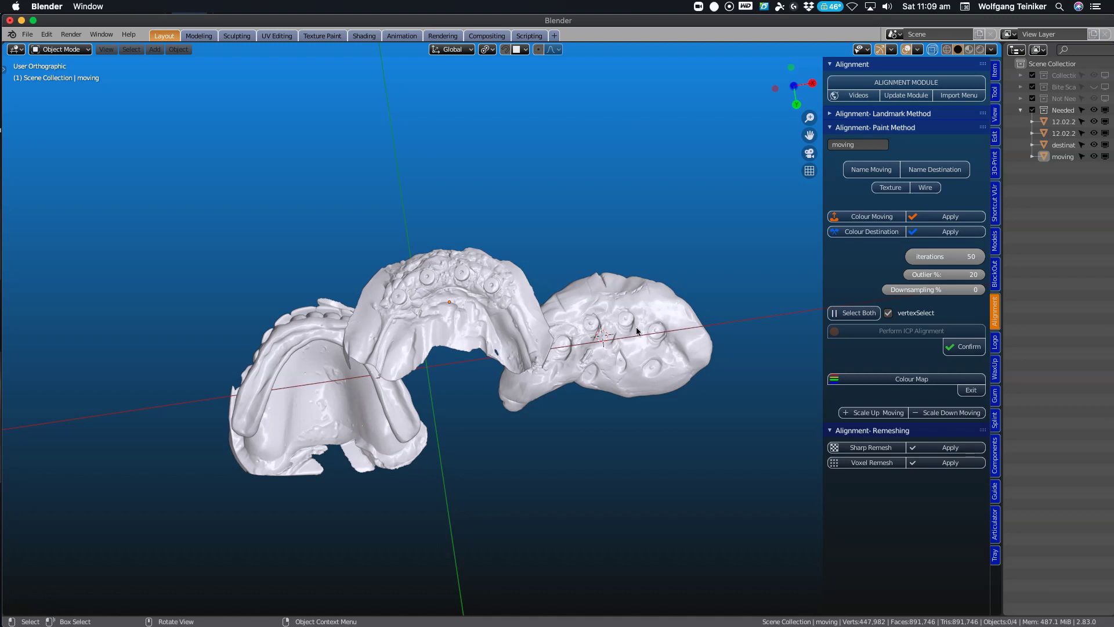
middle_drag(627, 306, 573, 335)
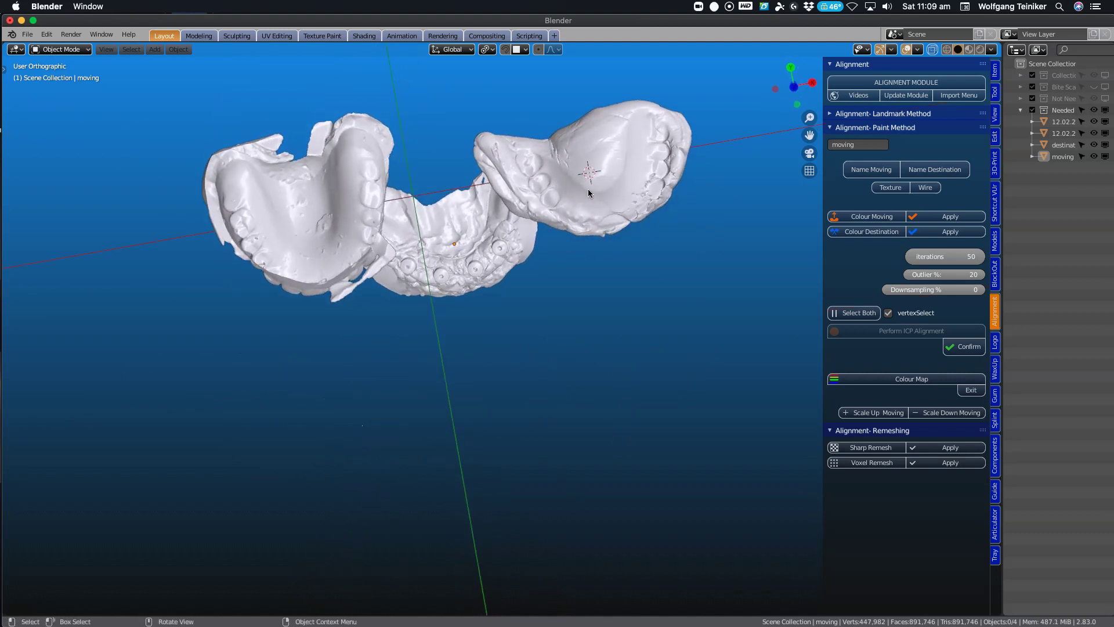
middle_drag(591, 254, 597, 123)
middle_drag(382, 475, 383, 440)
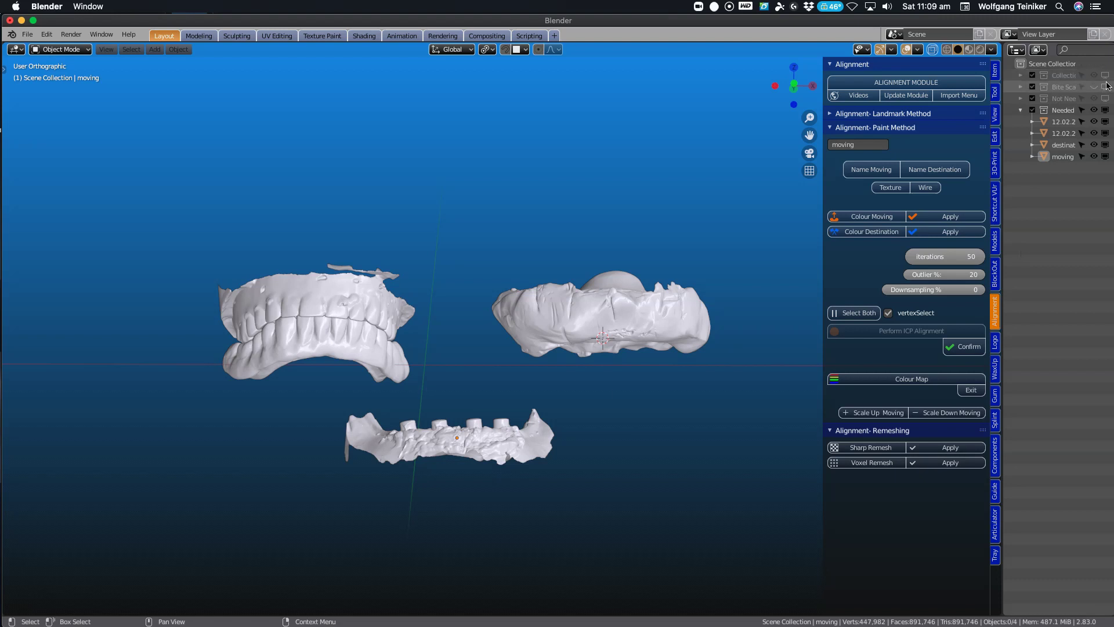
mouse_move(604, 340)
middle_down()
mouse_move(604, 331)
mouse_move(592, 355)
middle_up()
shift+middle_drag(528, 390, 518, 307)
scroll(518, 311, up, 2)
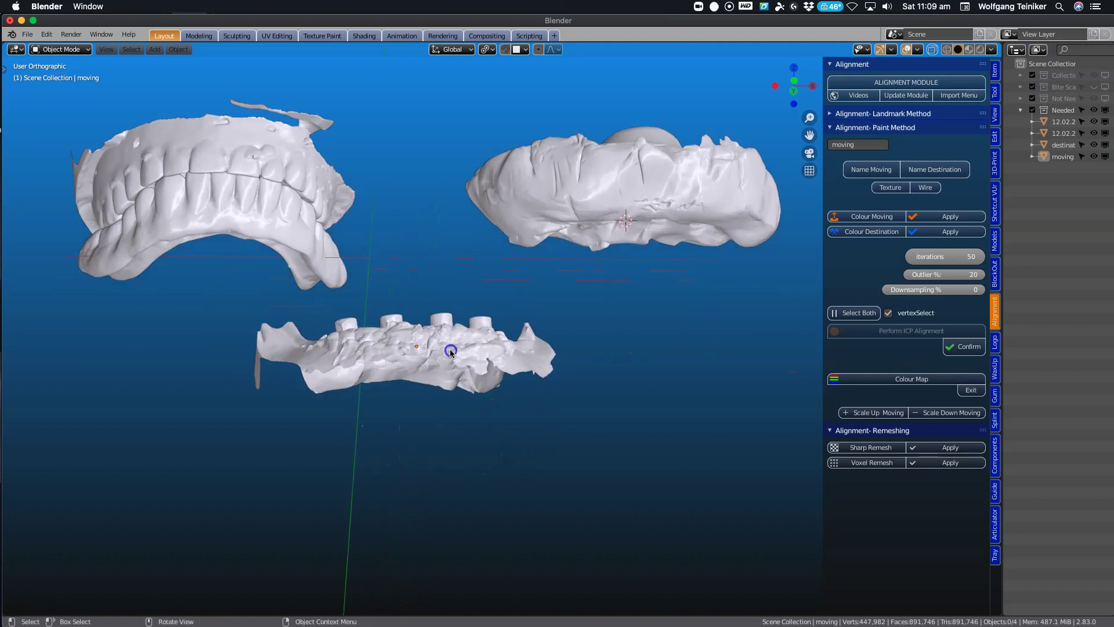
middle_drag(451, 352, 411, 414)
Select the lower 'moving' scan and dismiss its context menu without changing the origin.
click(429, 398)
right_click(416, 408)
mouse_move(383, 292)
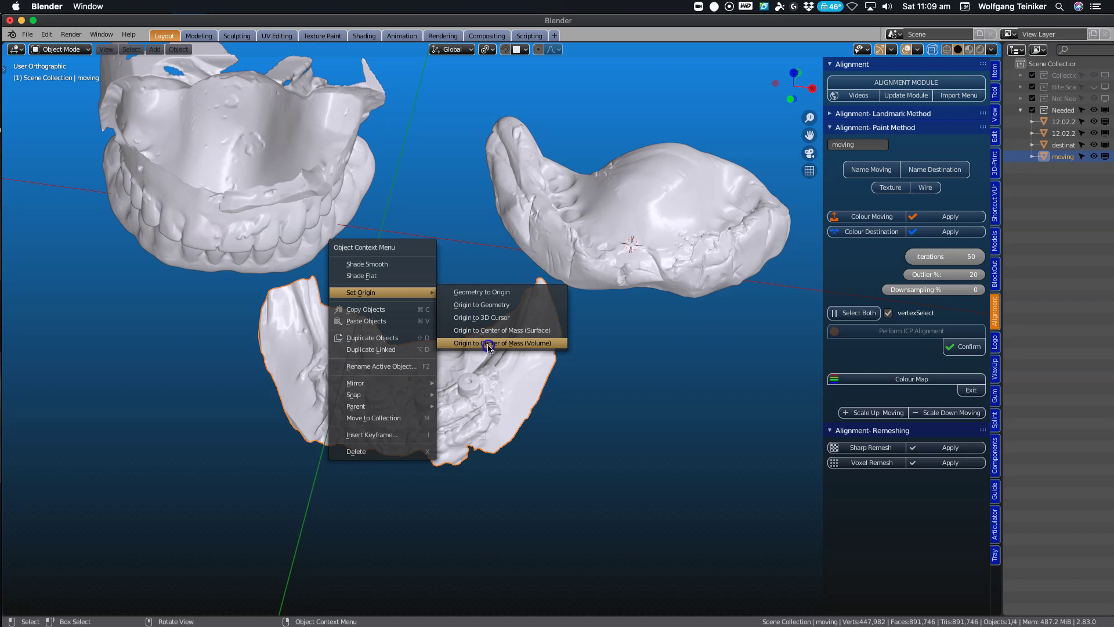
click(522, 362)
middle_drag(441, 401, 489, 407)
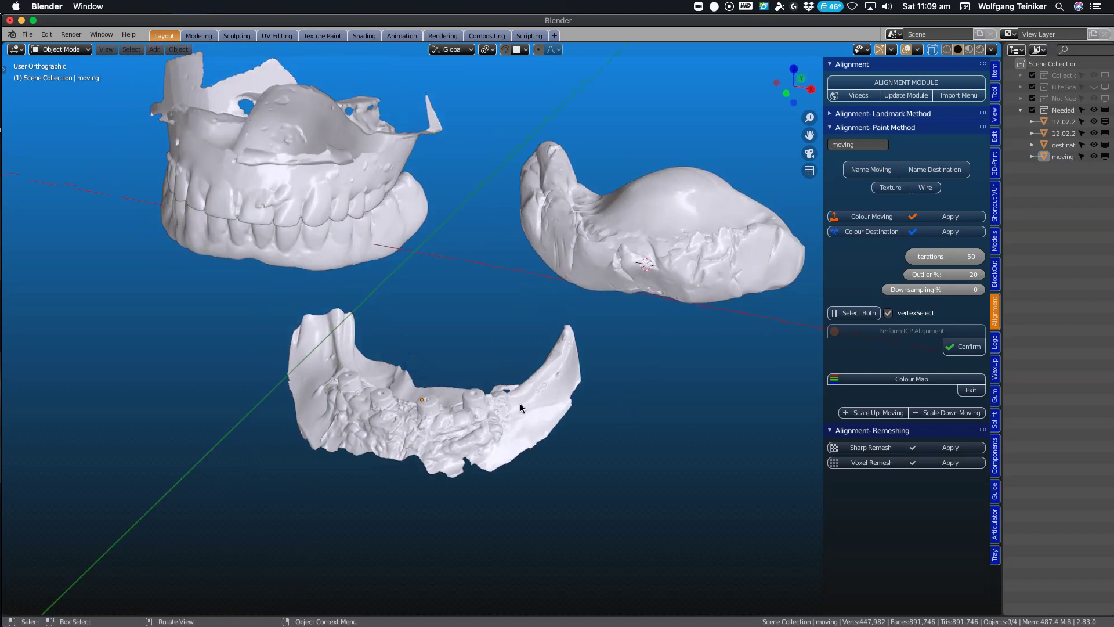
Rotate the moving scan so its implant rings face the same way as the upper scan.
click(509, 426)
key(r)
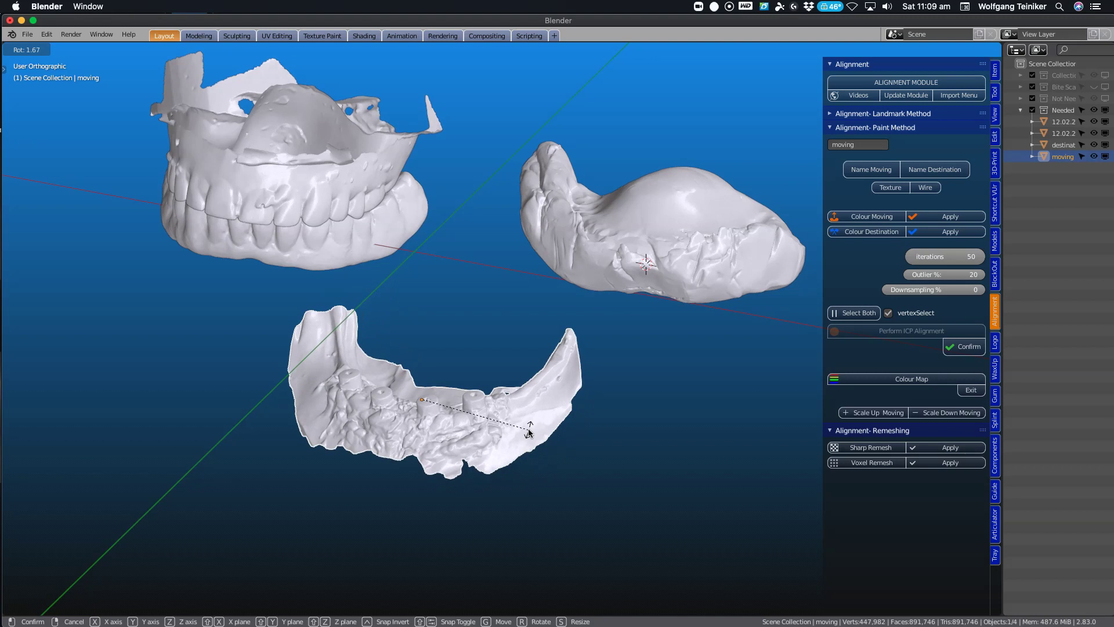
click(529, 430)
Move the moving scan beneath the upper-right scan and centre both scans in view.
middle_drag(454, 453, 503, 260)
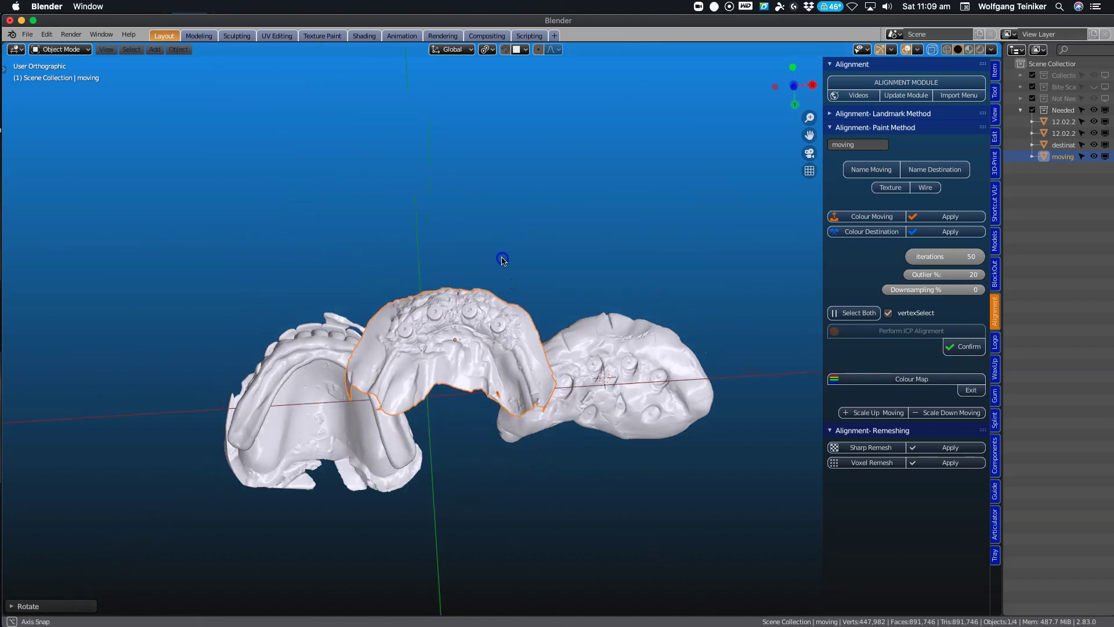
click(444, 360)
key(g)
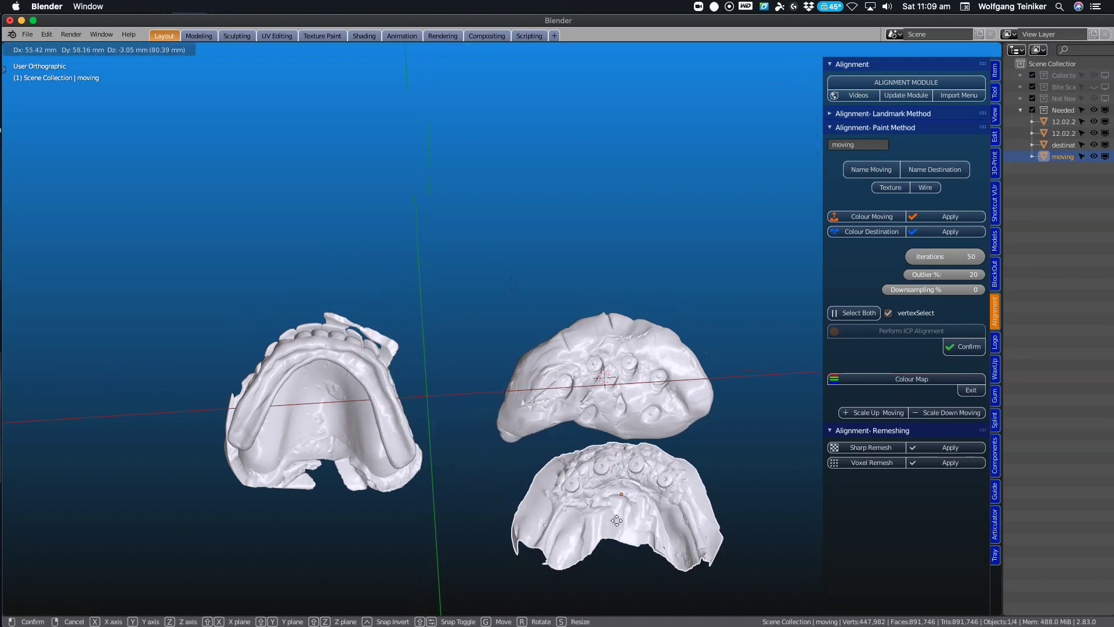
click(618, 521)
shift+middle_drag(617, 521, 505, 453)
scroll(488, 418, up, 5)
shift+middle_drag(473, 393, 525, 335)
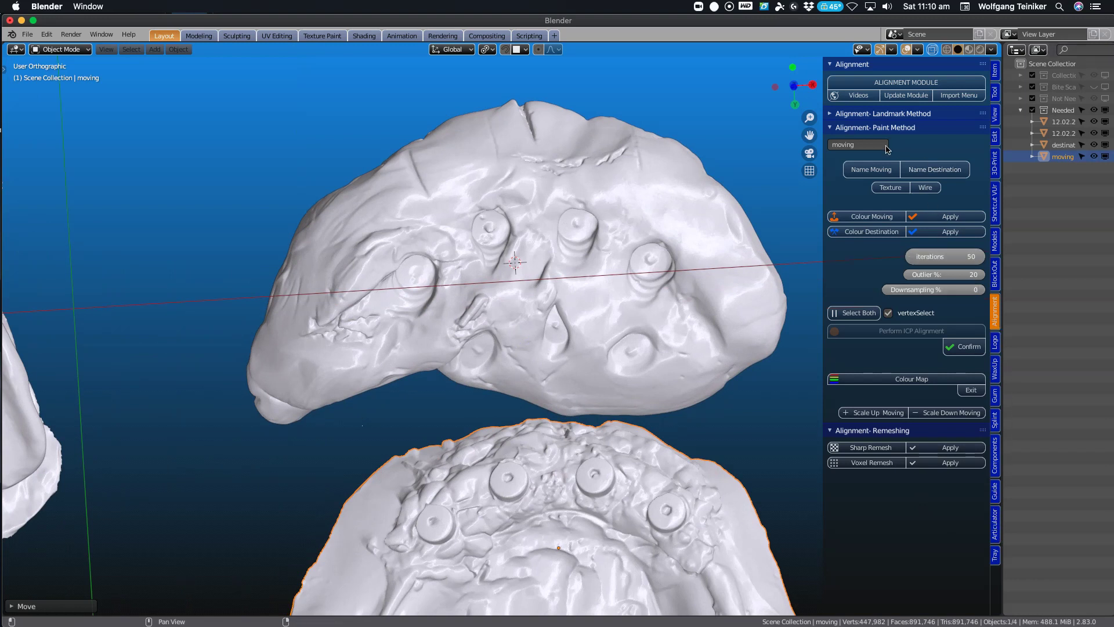
Set the lower scan as Name Moving and the upper scan as Name Destination.
middle_drag(503, 340, 468, 297)
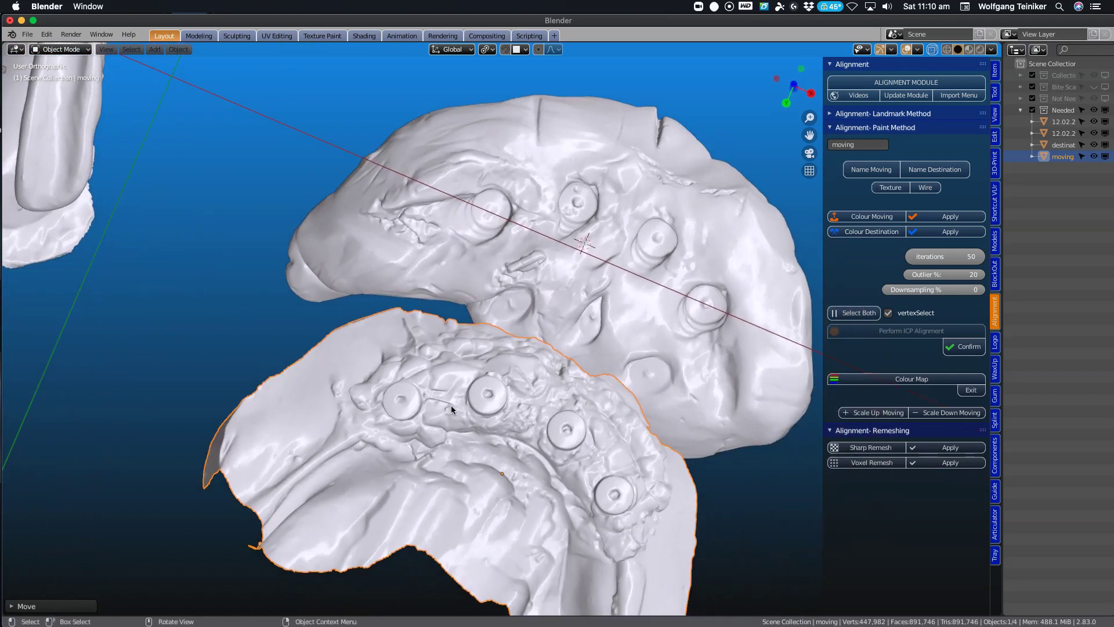
click(868, 169)
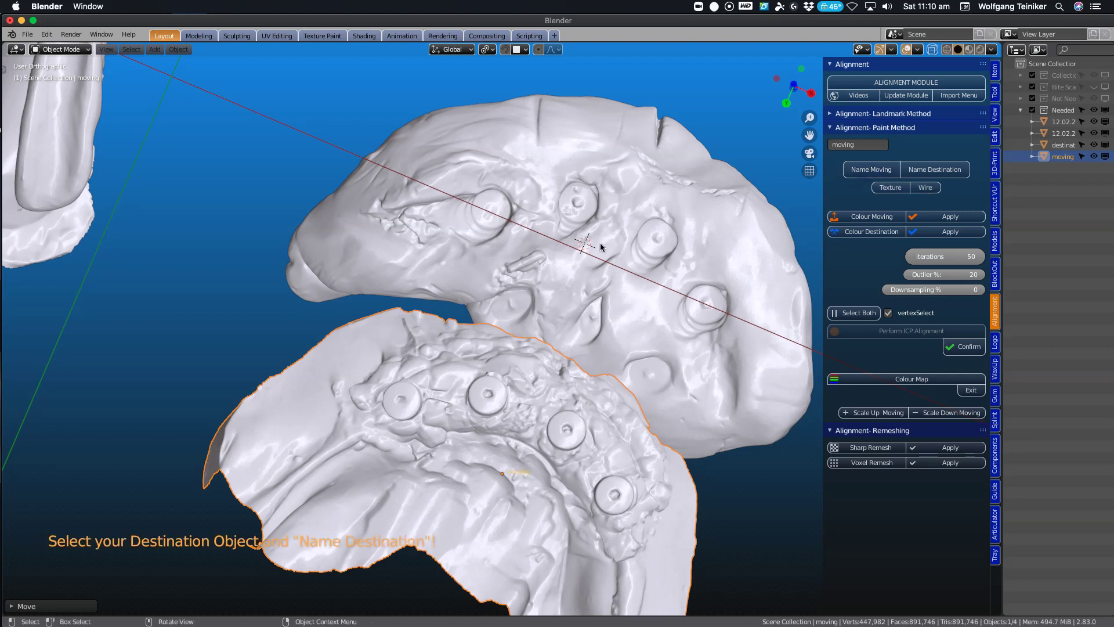
click(648, 200)
click(933, 170)
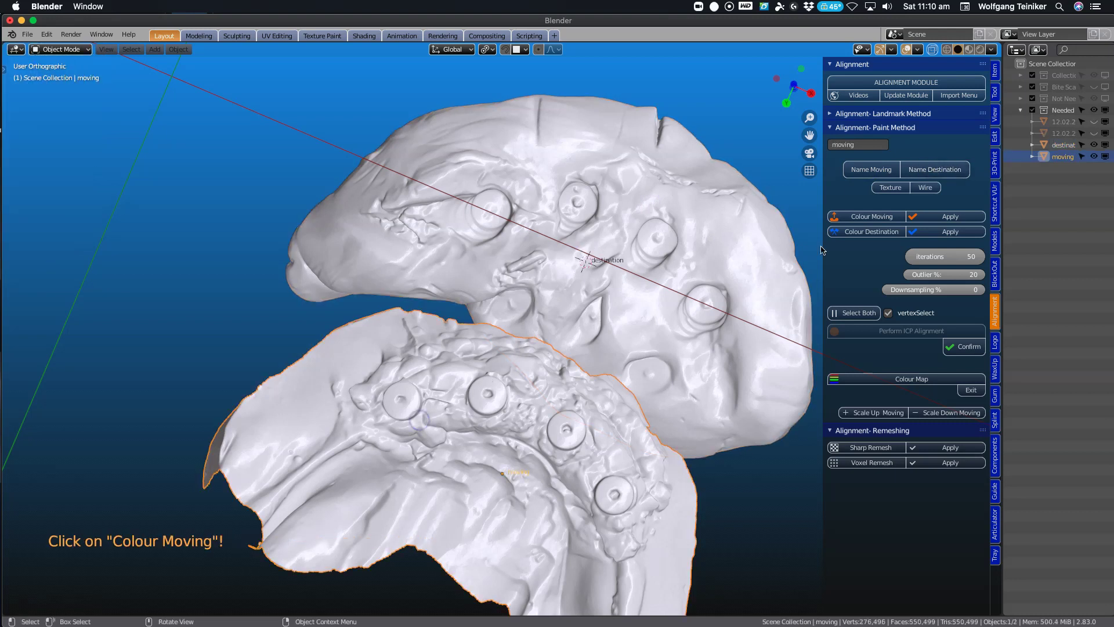
Start Colour Moving and circle-paint the first three implant rings orange.
click(871, 215)
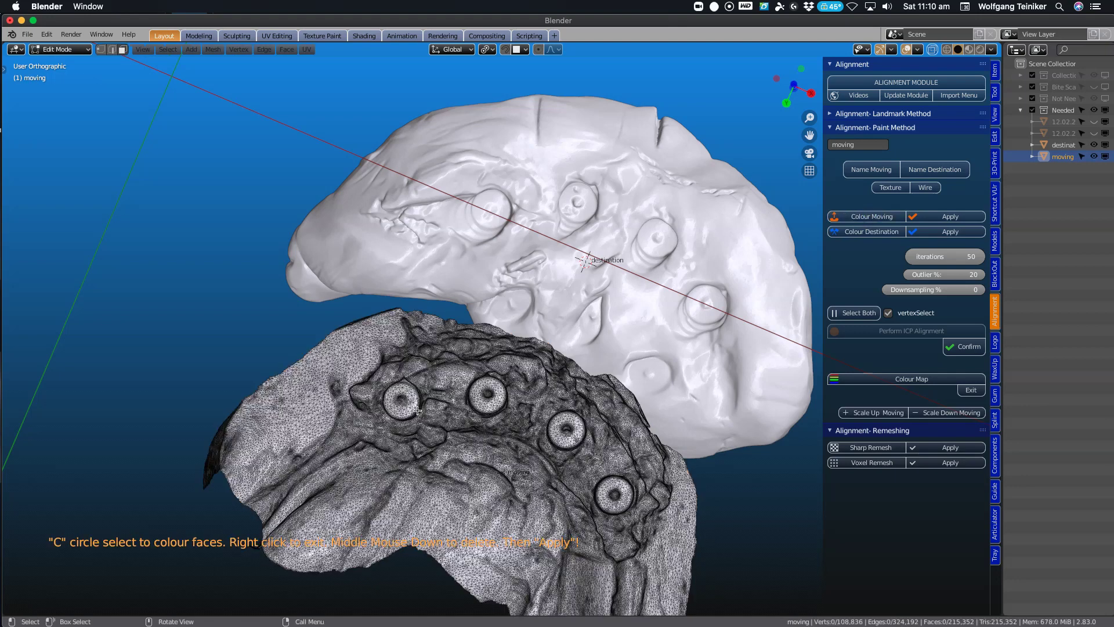
shift+middle_drag(418, 410, 442, 329)
scroll(441, 329, up, 4)
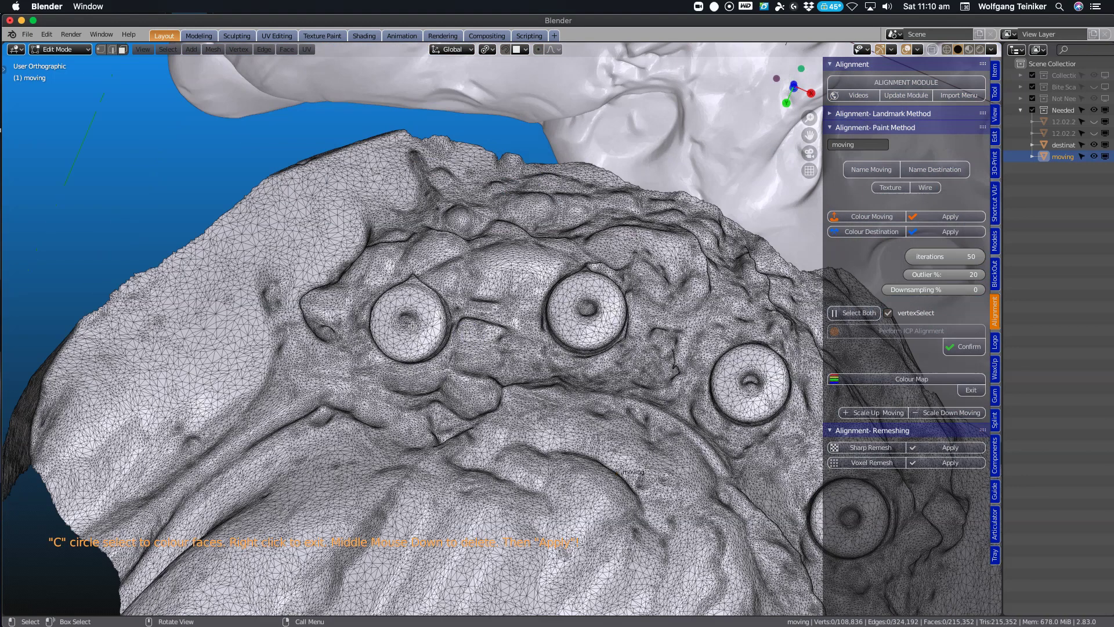
key(c)
mouse_move(404, 322)
mouse_down()
mouse_move(426, 315)
mouse_move(399, 320)
mouse_up()
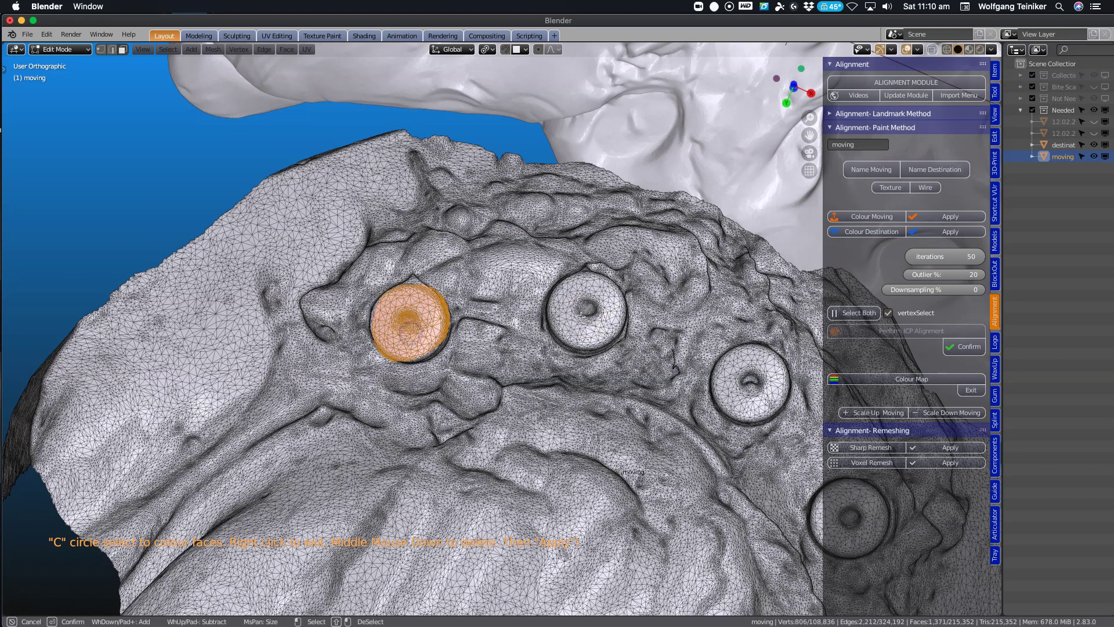
mouse_move(577, 311)
mouse_down()
mouse_move(592, 308)
mouse_move(576, 316)
mouse_up()
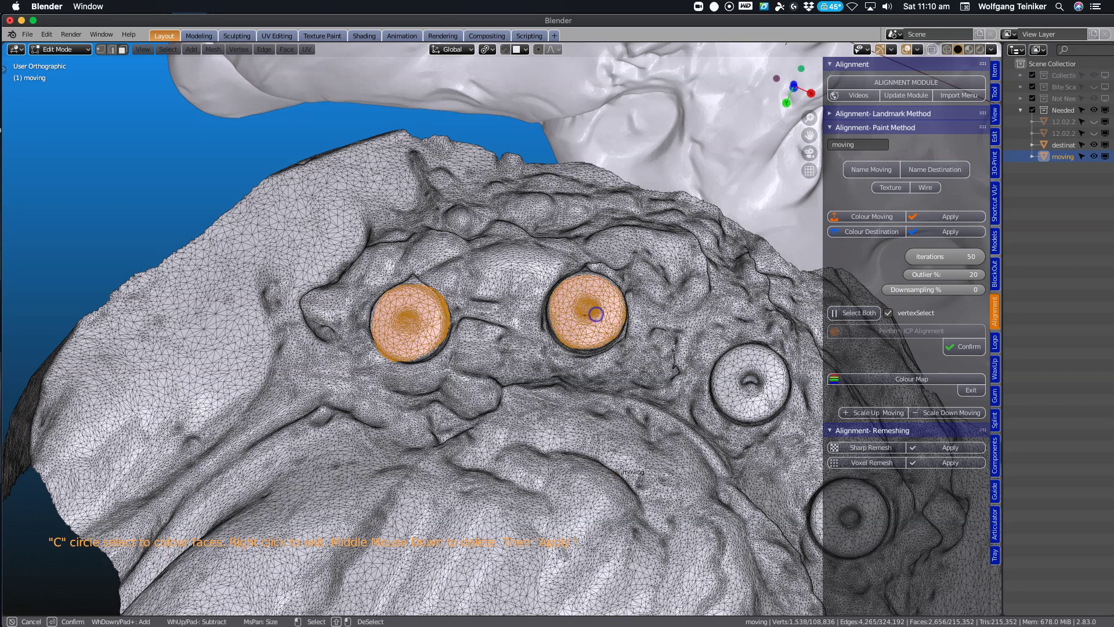
mouse_move(723, 380)
mouse_down()
mouse_move(772, 385)
mouse_move(761, 399)
mouse_up()
right_click(758, 399)
Paint the fourth implant ring and a patch beside the third ring.
middle_drag(757, 399, 601, 329)
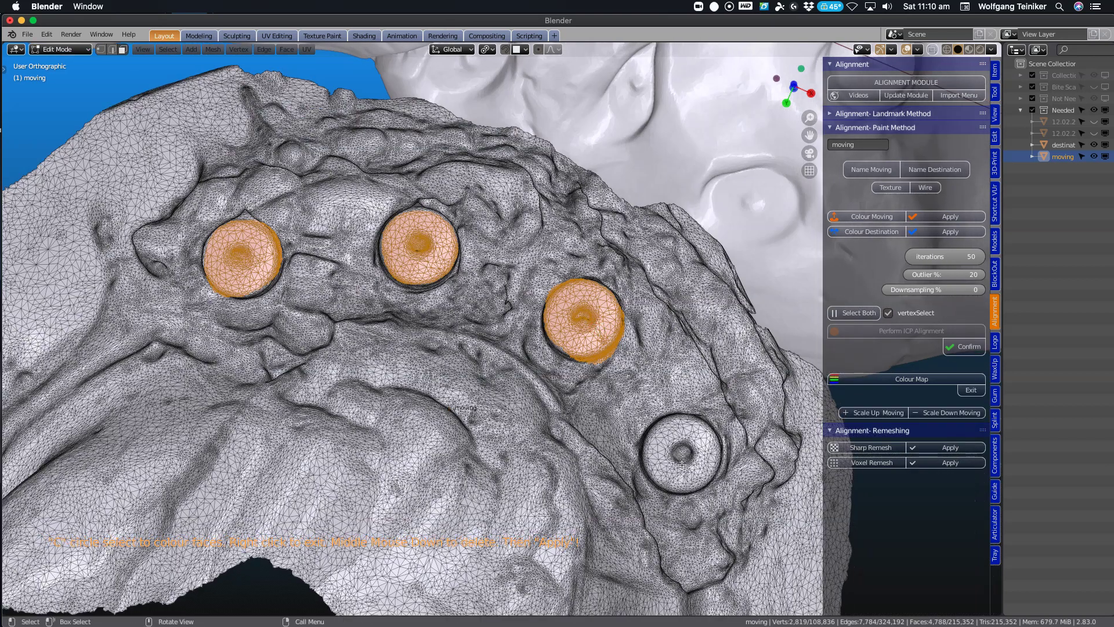
key(c)
drag(671, 456, 701, 455)
mouse_move(651, 388)
mouse_down()
mouse_move(640, 389)
mouse_move(651, 379)
mouse_move(629, 385)
mouse_move(650, 357)
mouse_move(650, 385)
mouse_up()
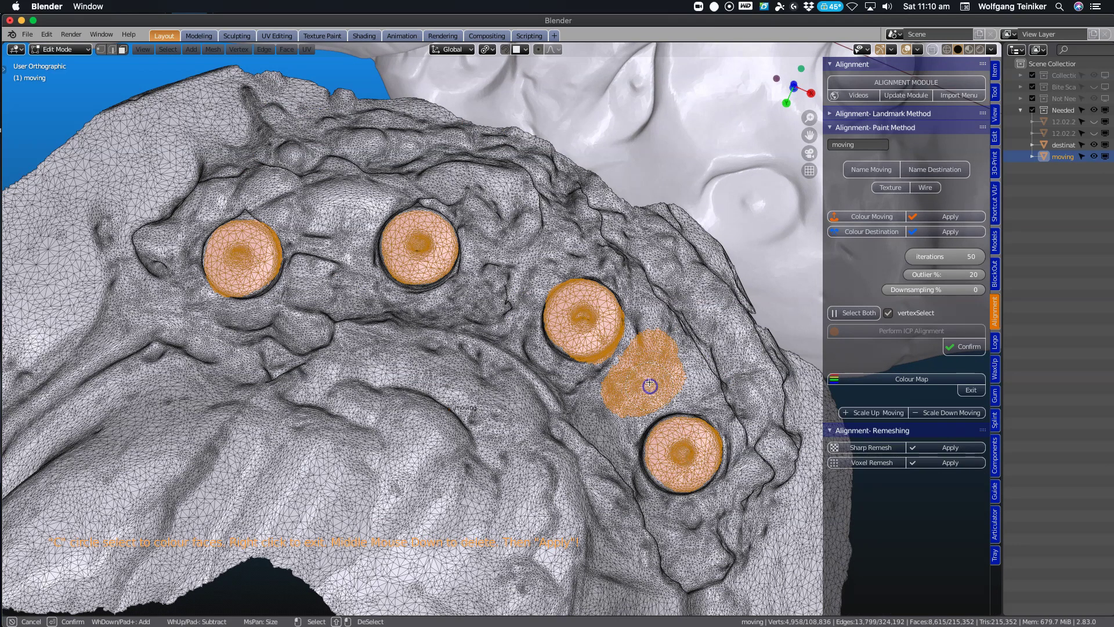
right_click(677, 328)
scroll(667, 257, down, 3)
Paint gum patches between the rings and at the left end of the ridge.
middle_drag(695, 117, 701, 109)
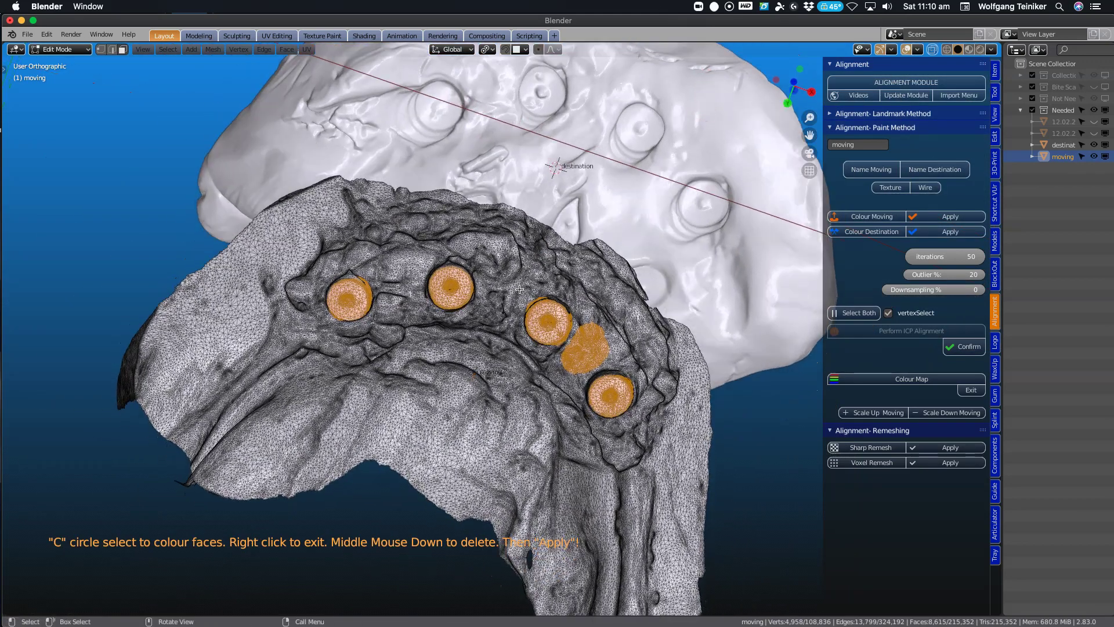
key(c)
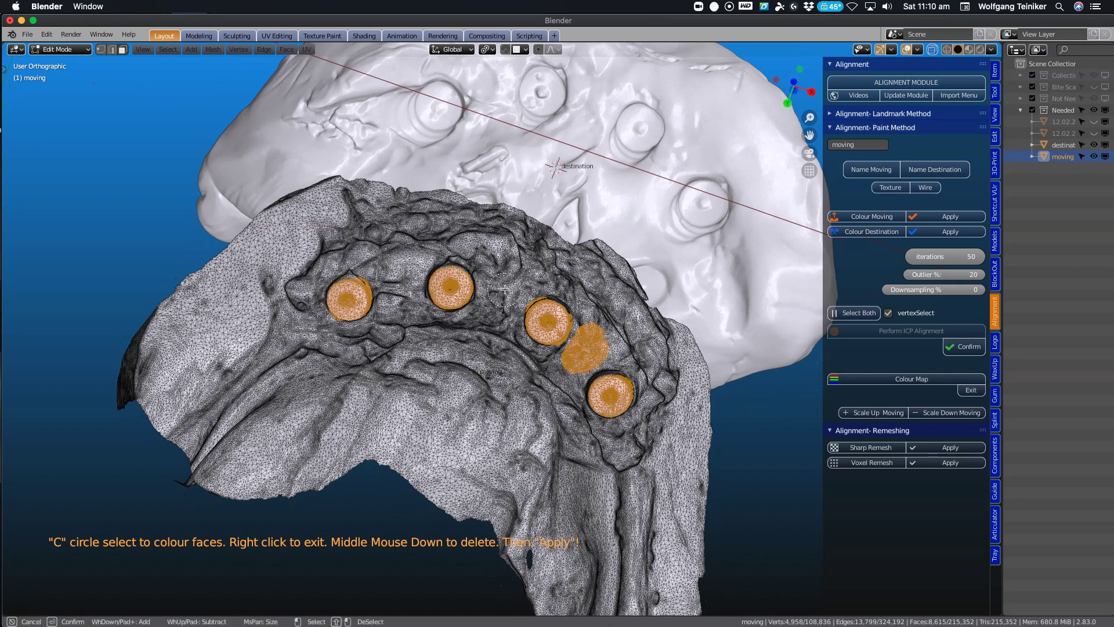
drag(519, 289, 523, 291)
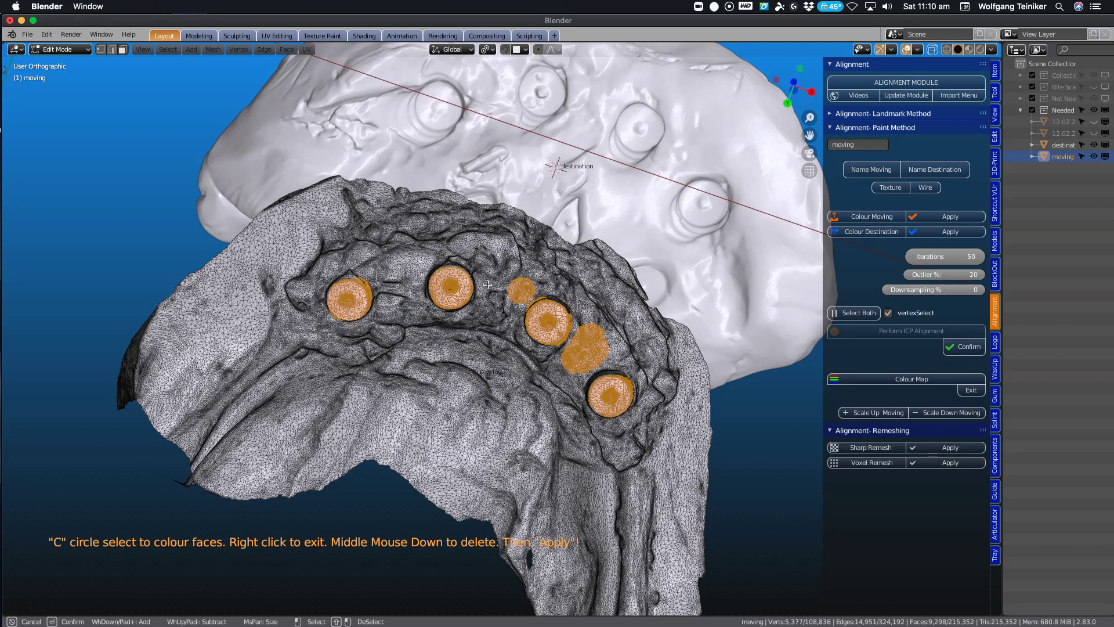
drag(493, 284, 495, 286)
drag(416, 267, 395, 256)
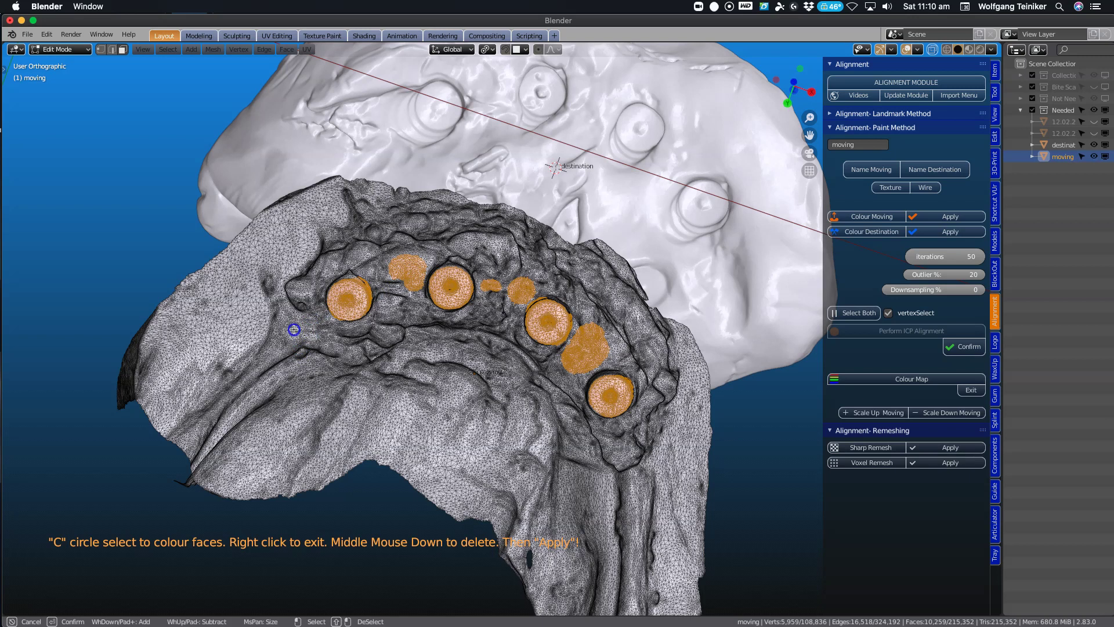
mouse_move(291, 329)
mouse_down()
mouse_move(279, 339)
mouse_move(294, 329)
mouse_up()
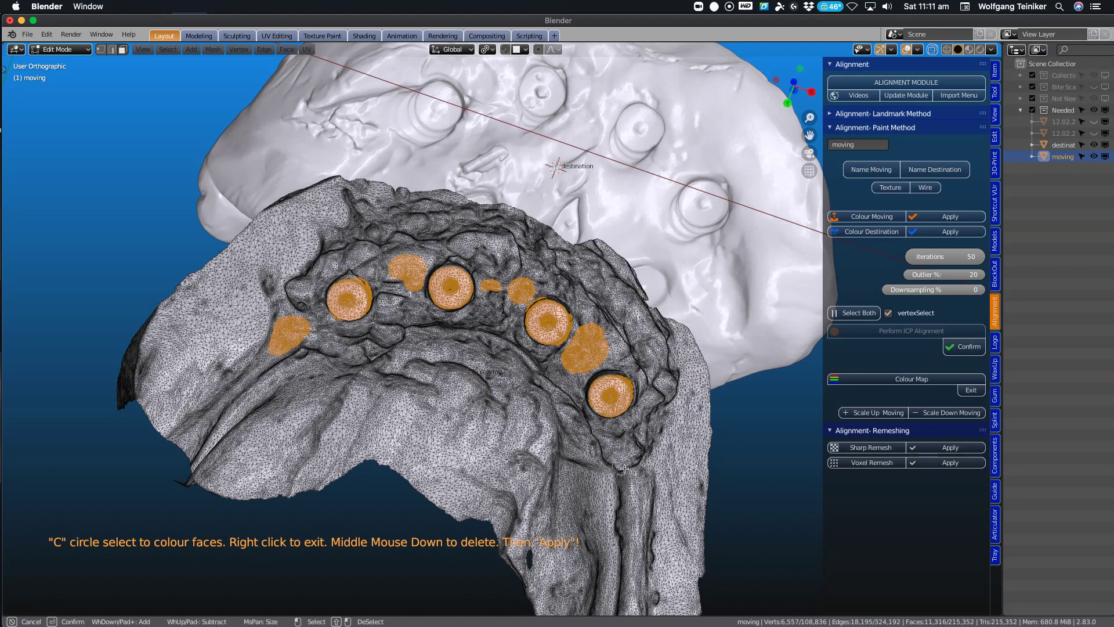
right_click(637, 456)
Reframe the view to a flatter, lower angle on both jaws for further painting.
mouse_move(636, 457)
middle_down()
mouse_move(667, 474)
mouse_move(682, 454)
middle_up()
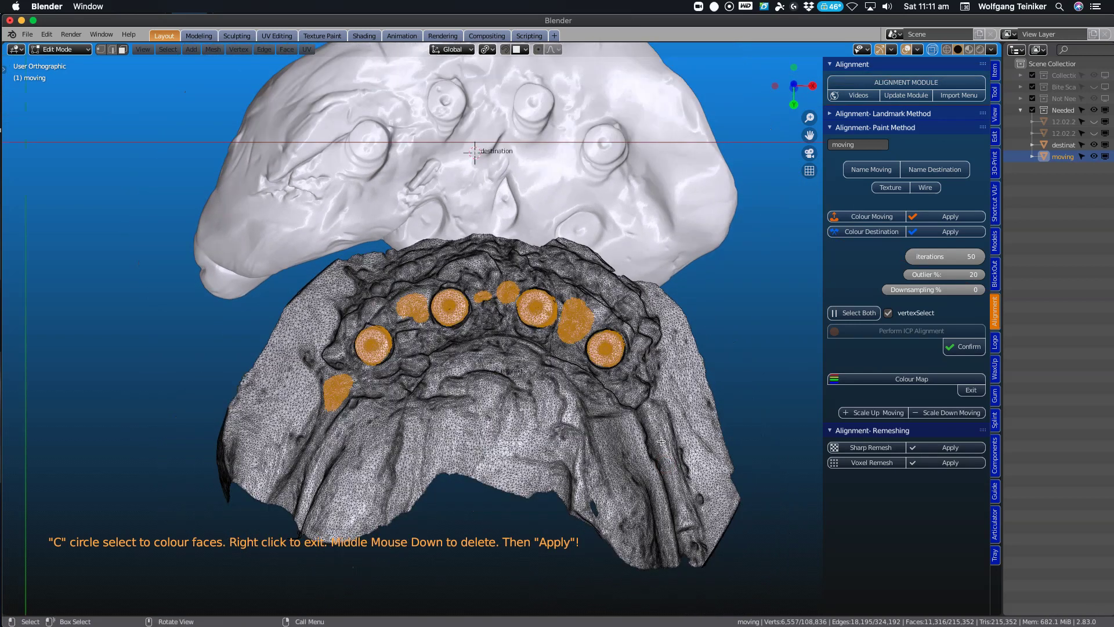
key(c)
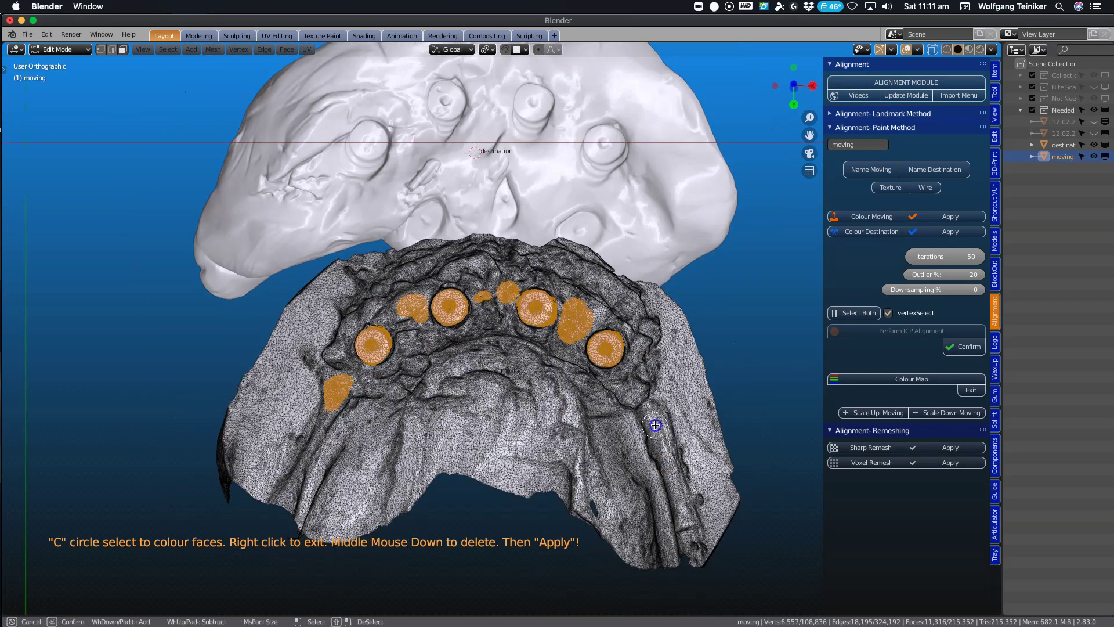
right_click(652, 415)
mouse_move(621, 375)
middle_down()
mouse_move(621, 417)
mouse_move(635, 377)
middle_up()
scroll(619, 366, up, 3)
scroll(510, 348, down, 5)
middle_drag(509, 349, 451, 360)
key(c)
shift+middle_drag(490, 245, 510, 294)
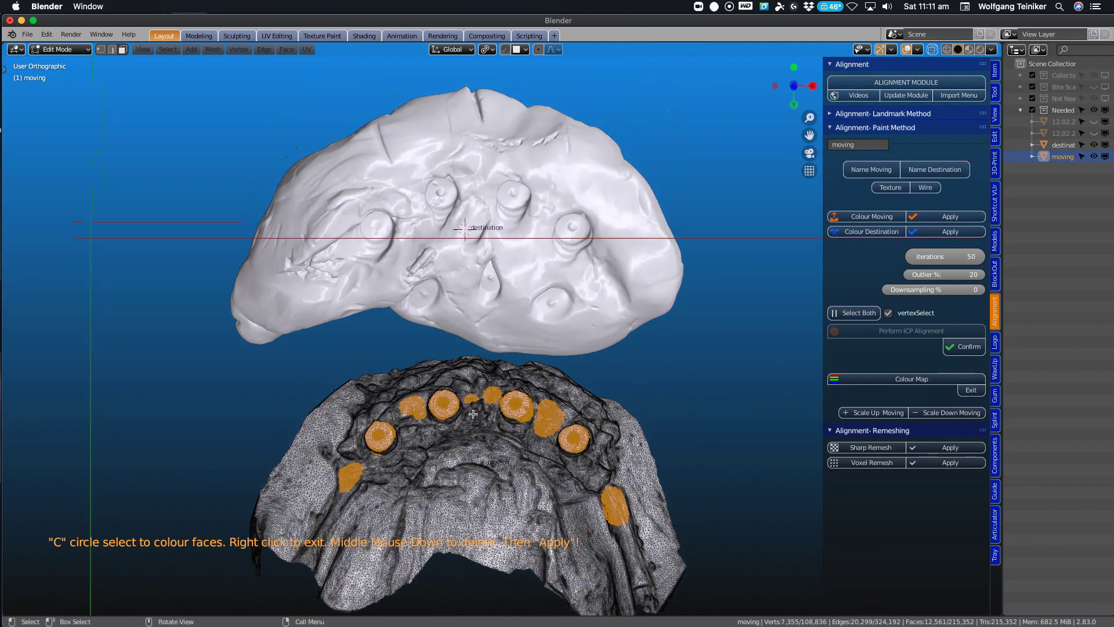
middle_drag(445, 413, 446, 427)
scroll(446, 429, up, 4)
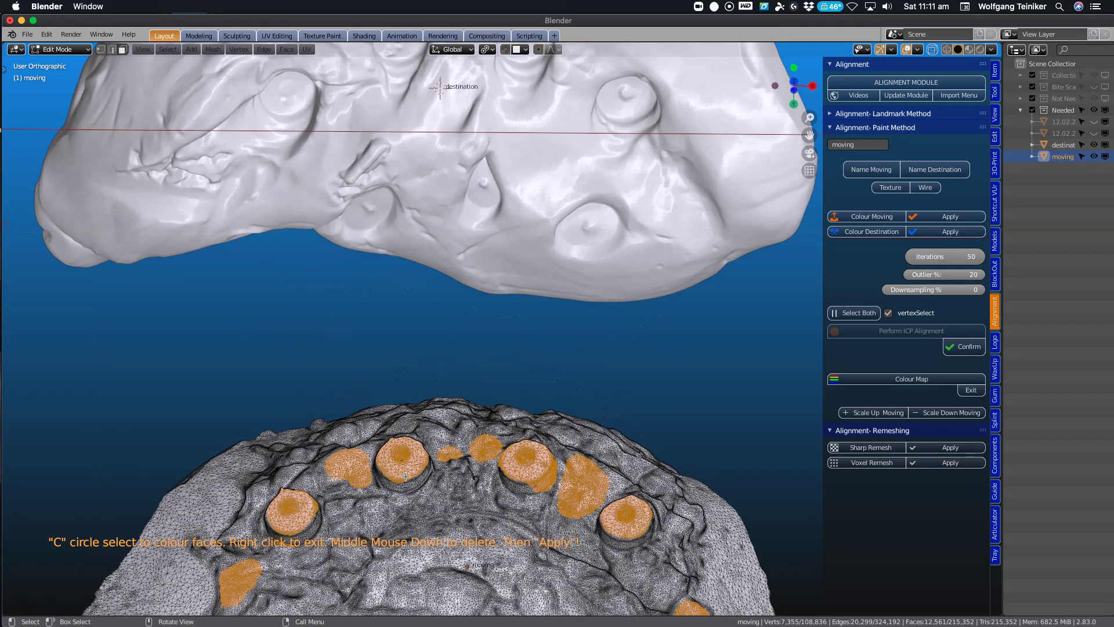
Paint two more orange patches on the moving arch's tooth areas.
key(c)
mouse_move(388, 475)
mouse_down()
mouse_move(386, 464)
mouse_move(414, 469)
mouse_up()
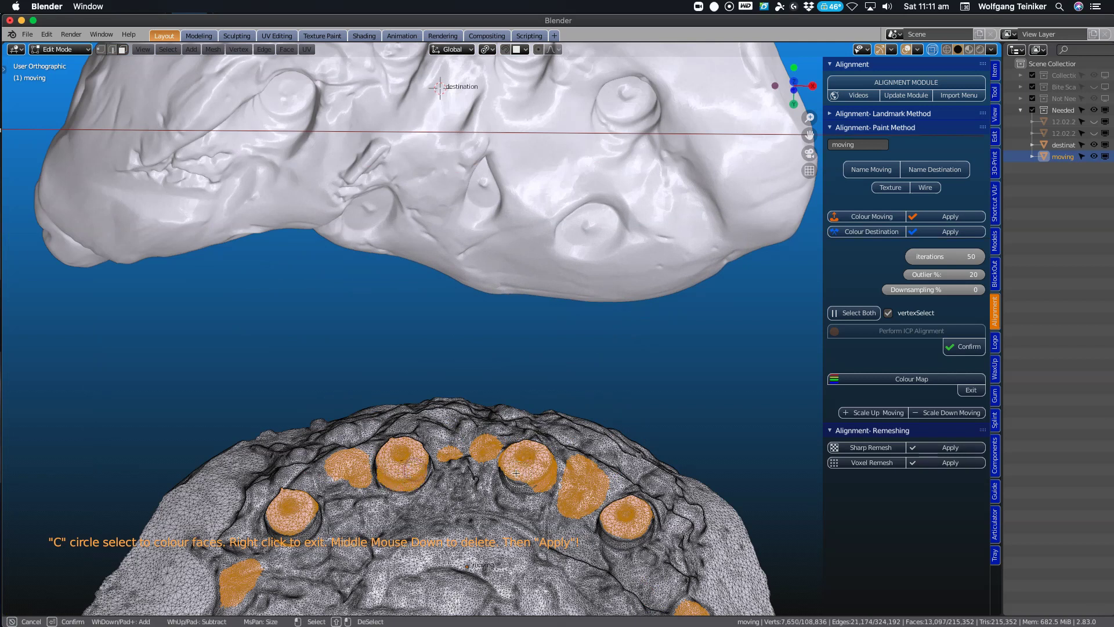
drag(514, 479, 530, 465)
right_click(533, 468)
right_click(534, 469)
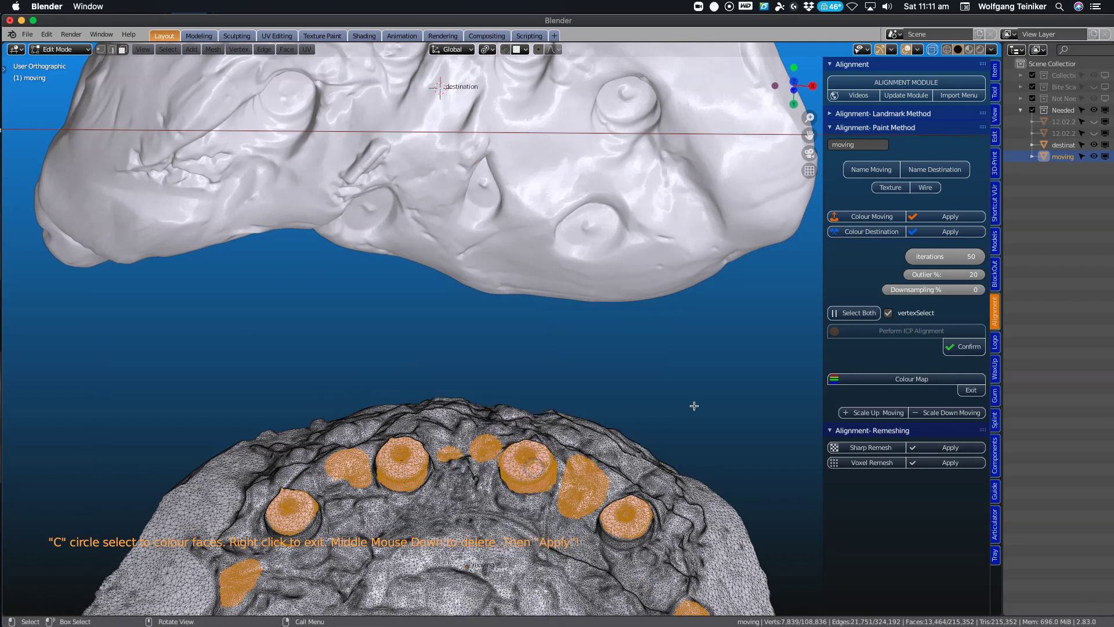
scroll(696, 400, down, 3)
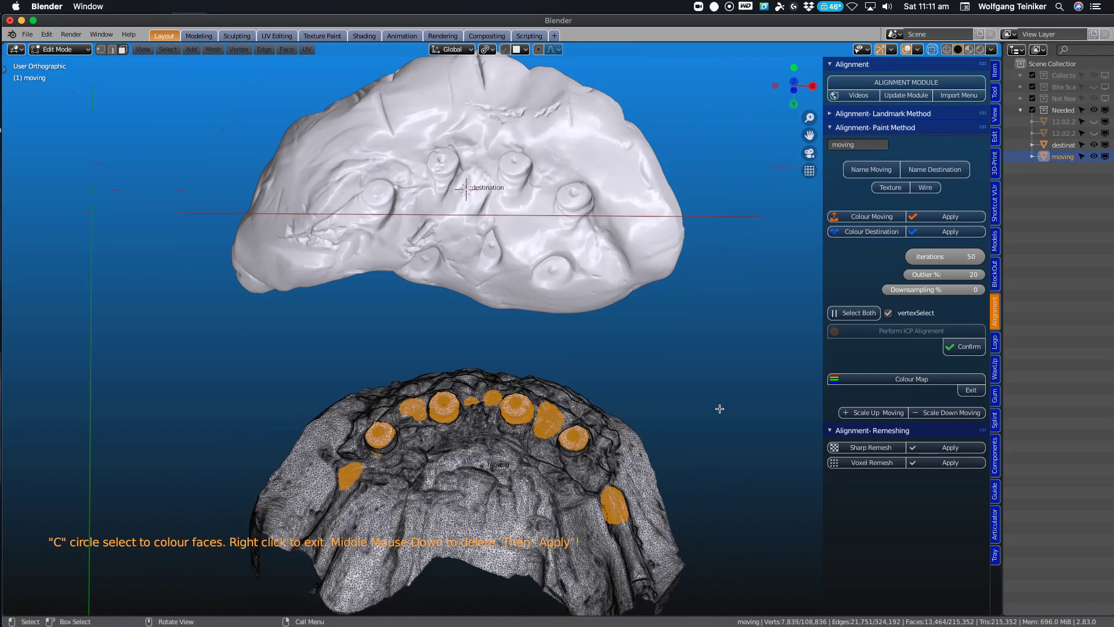
Apply Colour Moving to split off painted faces, then start Colour Destination.
click(950, 216)
click(871, 232)
middle_drag(661, 229, 662, 170)
scroll(662, 170, up, 4)
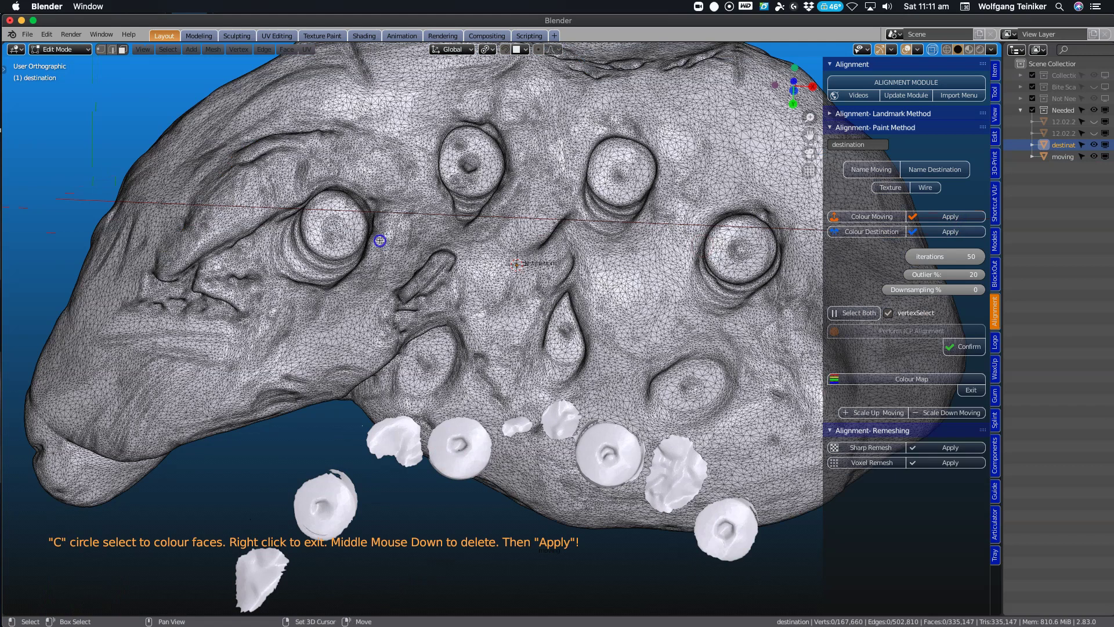
scroll(406, 243, up, 4)
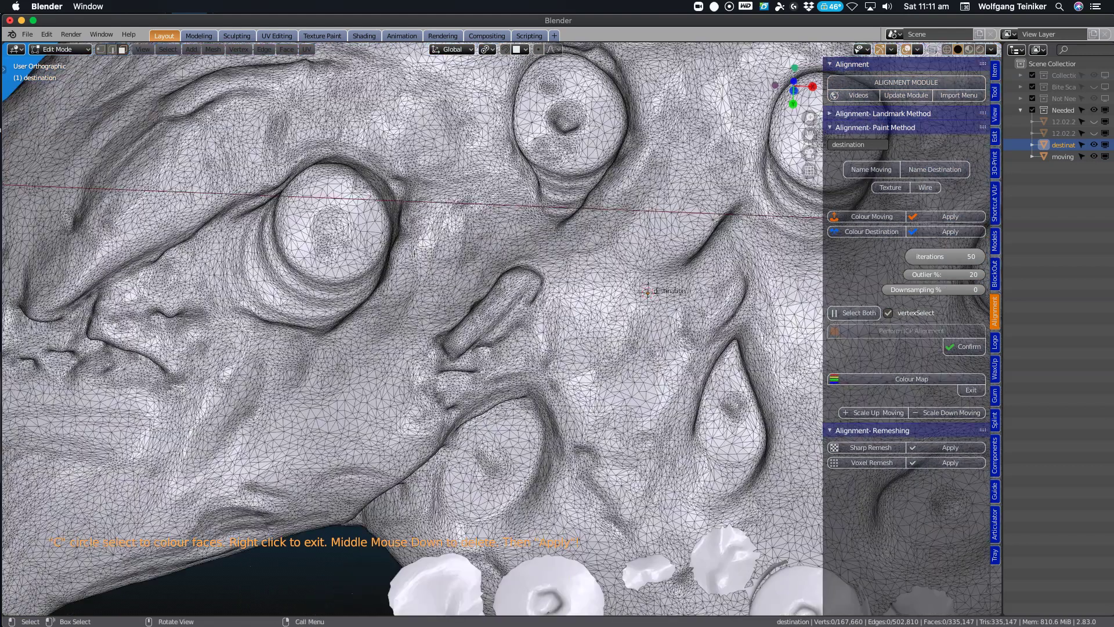
Circle-paint the destination's left, upper, central and right bosses orange.
key(c)
drag(324, 218, 331, 224)
drag(525, 145, 567, 114)
right_click(567, 114)
shift+middle_drag(759, 187, 367, 197)
key(c)
mouse_move(404, 180)
mouse_down()
mouse_move(411, 196)
mouse_move(418, 190)
mouse_move(406, 190)
mouse_up()
right_click(400, 187)
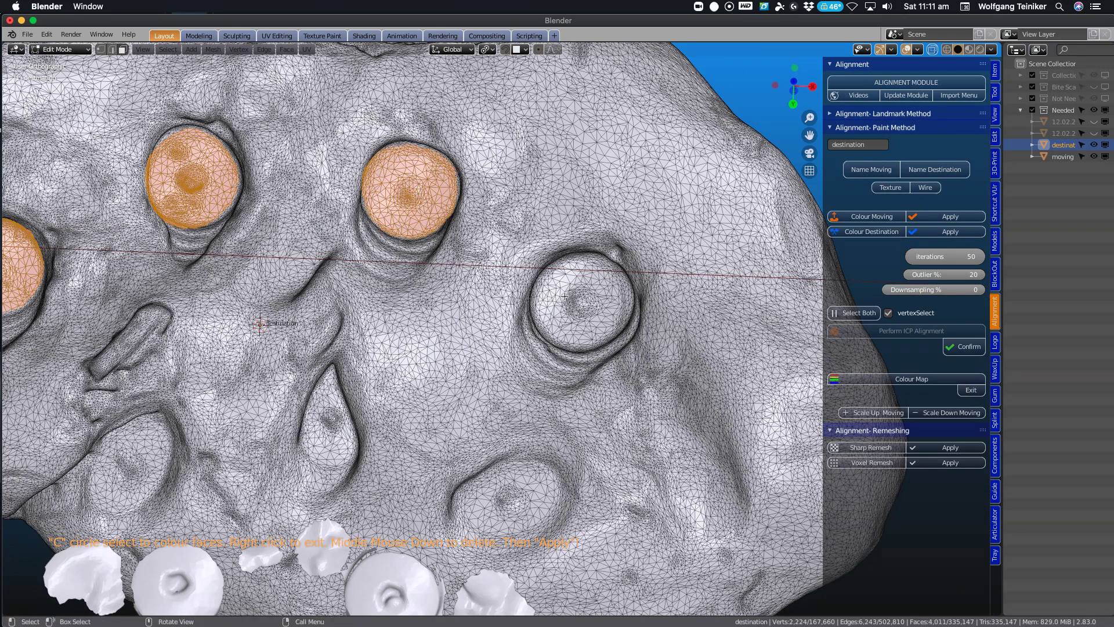
key(c)
drag(581, 298, 587, 298)
right_click(587, 298)
Paint additional boss faces orange and check all four painted bosses.
middle_drag(586, 299, 615, 275)
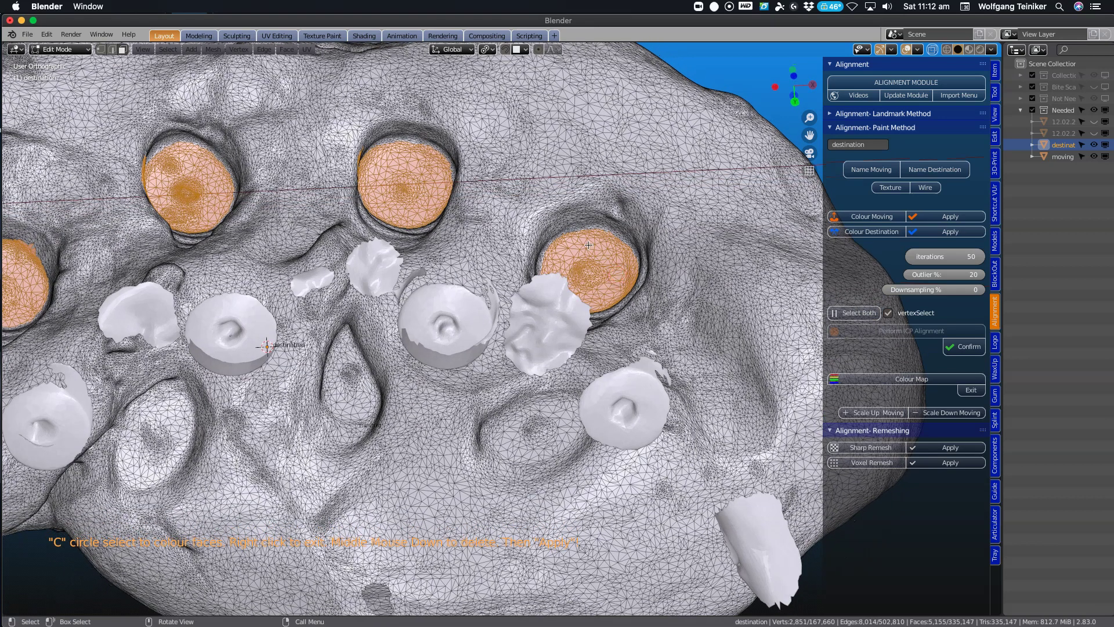
key(c)
mouse_move(588, 245)
mouse_down()
mouse_move(577, 252)
mouse_move(583, 264)
mouse_up()
right_click(610, 258)
right_click(610, 257)
middle_drag(654, 238, 631, 281)
middle_drag(512, 299, 587, 408)
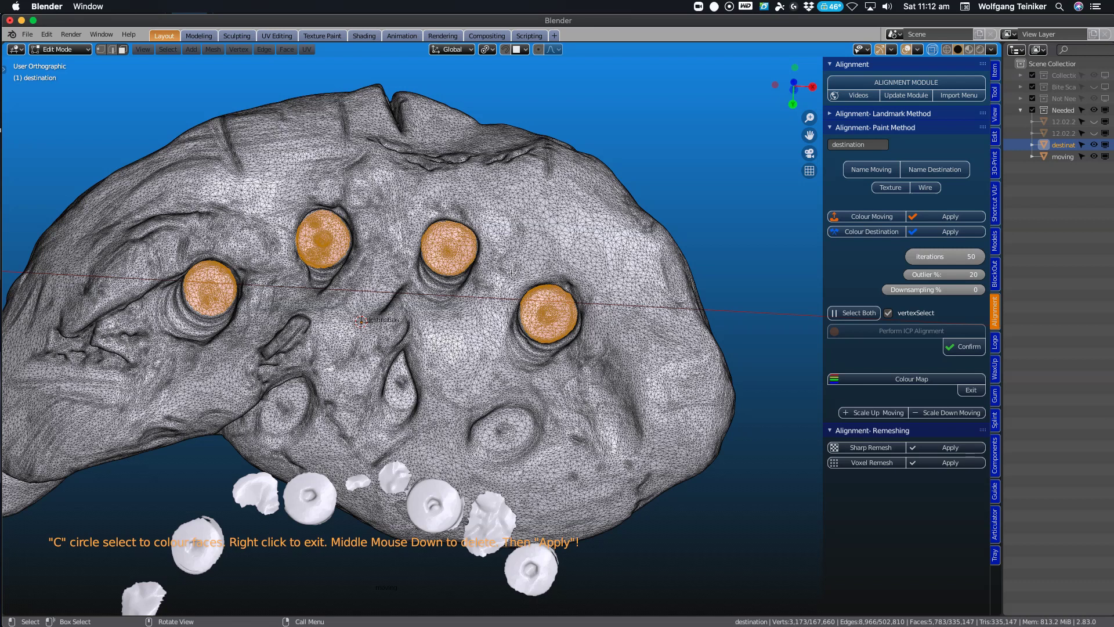
Paint matching patches between the bosses, left of the leftmost and below the rightmost boss.
key(c)
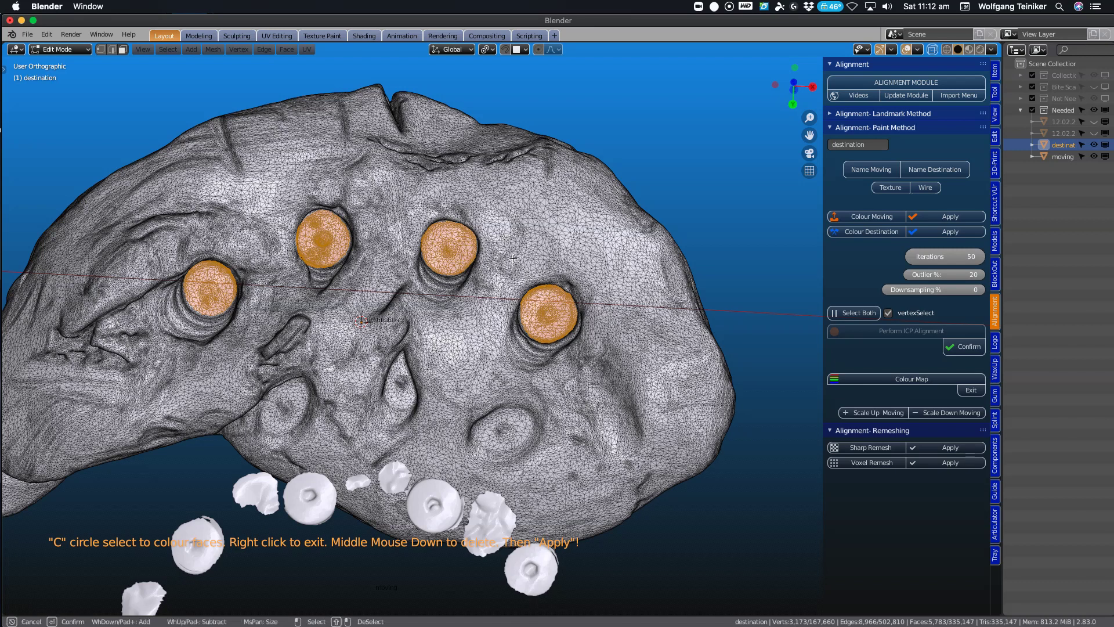
mouse_move(515, 255)
mouse_down()
mouse_move(514, 241)
mouse_move(517, 262)
mouse_up()
drag(390, 229, 396, 231)
drag(258, 240, 266, 244)
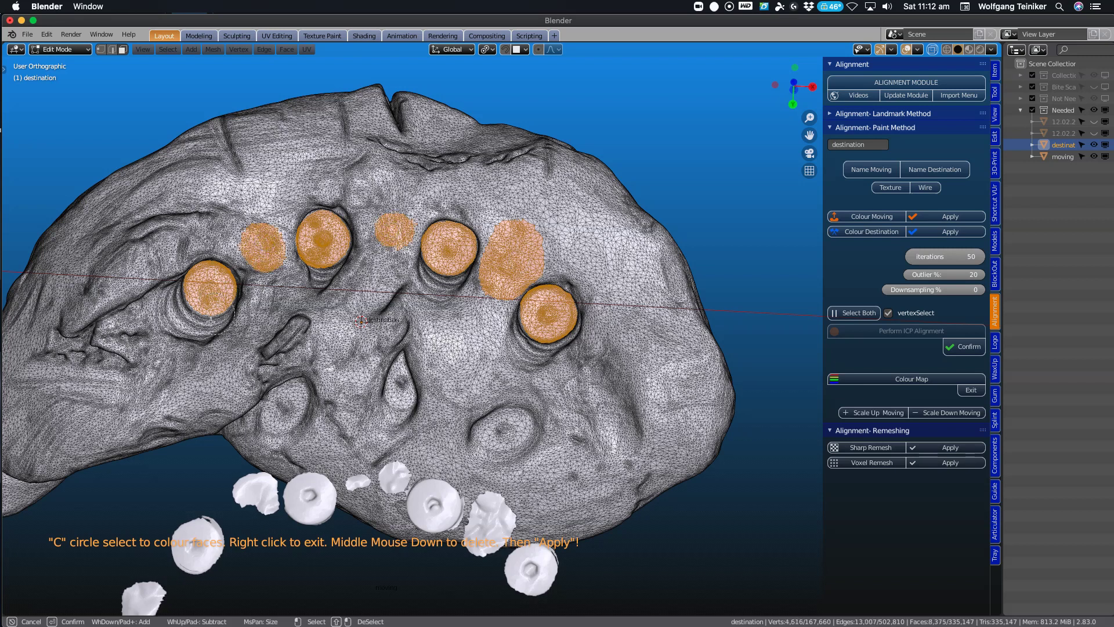
right_click(174, 340)
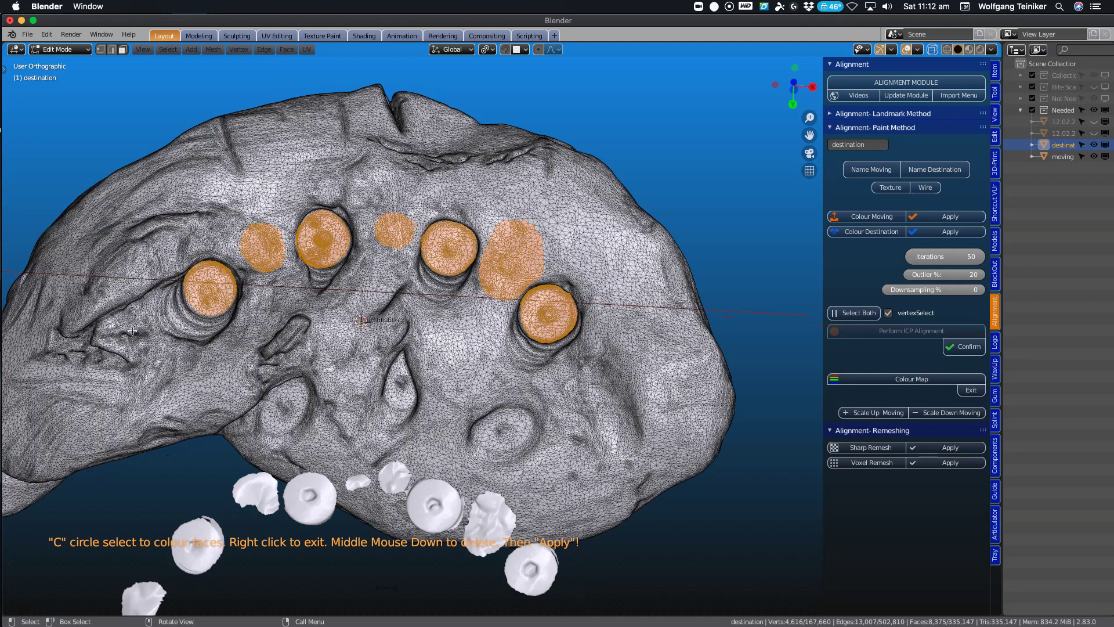
key(c)
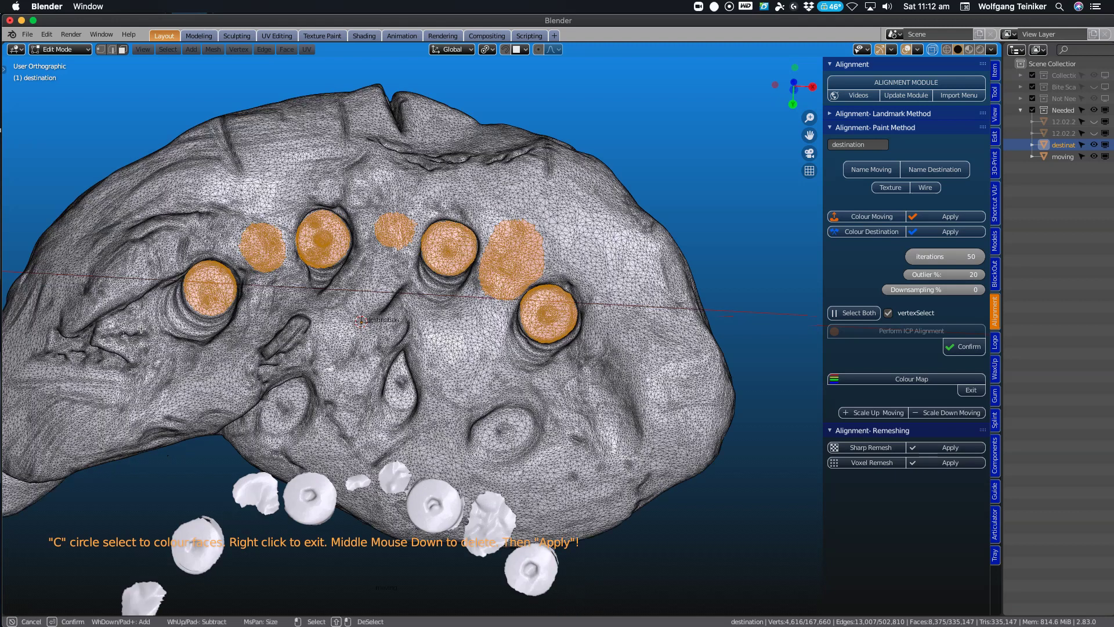
drag(148, 320, 125, 328)
right_click(631, 407)
scroll(635, 407, down, 2)
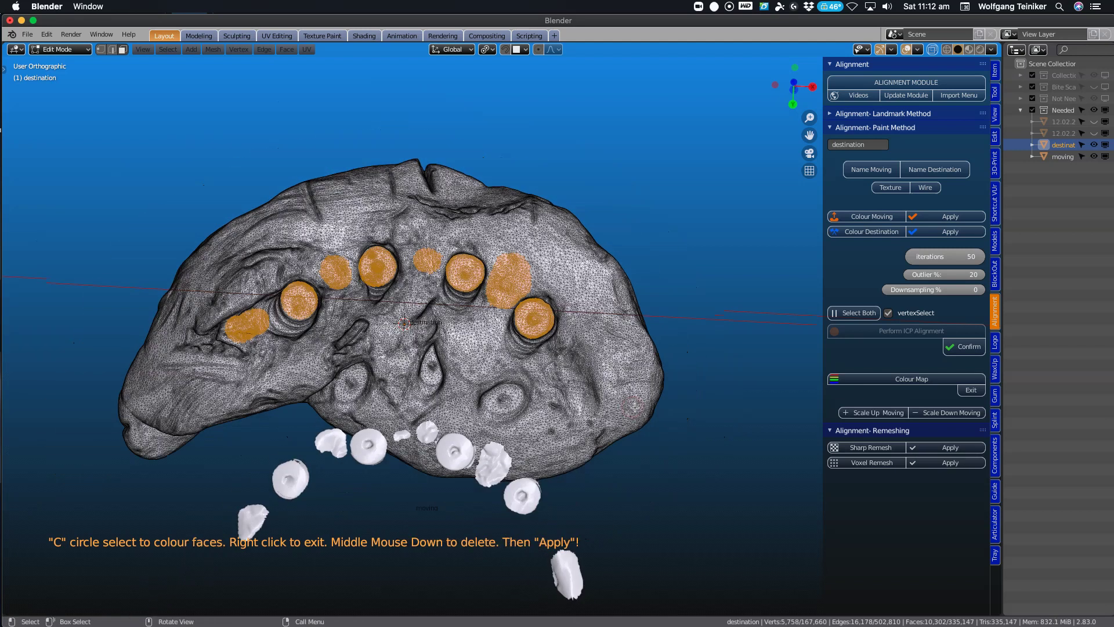
key(c)
mouse_move(590, 393)
mouse_down()
mouse_move(560, 371)
mouse_move(578, 386)
mouse_up()
right_click(574, 380)
Apply Colour Destination to split off the destination's painted faces.
click(943, 233)
scroll(689, 310, down, 2)
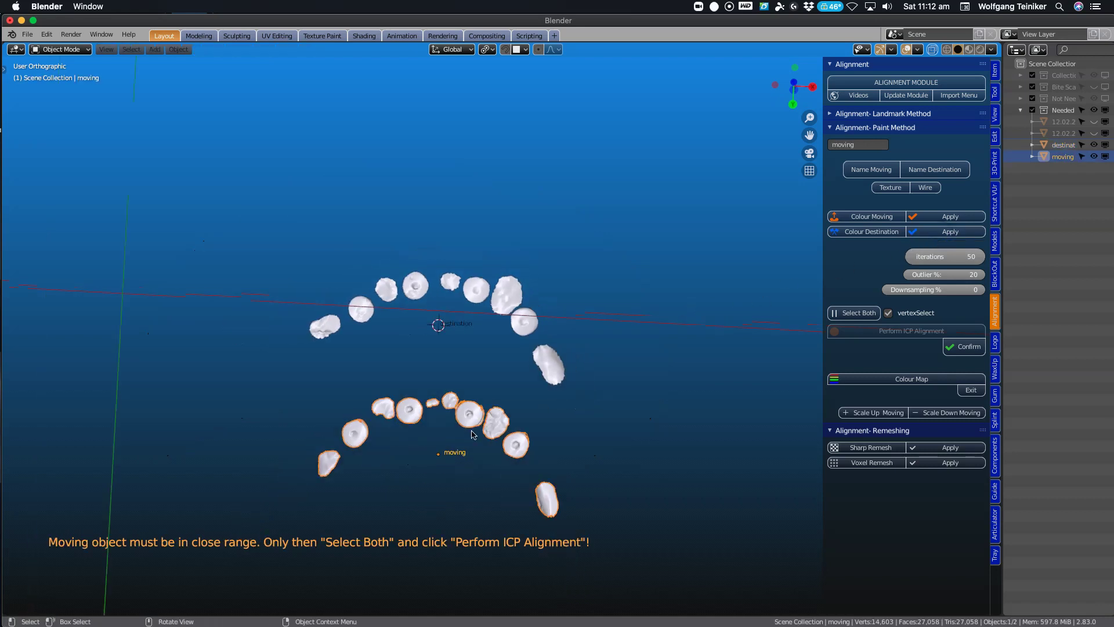
drag(476, 432, 481, 312)
middle_drag(481, 312, 490, 481)
middle_drag(486, 432, 474, 358)
Move the moving patches onto the destination patches and fine-tune their height.
key(g)
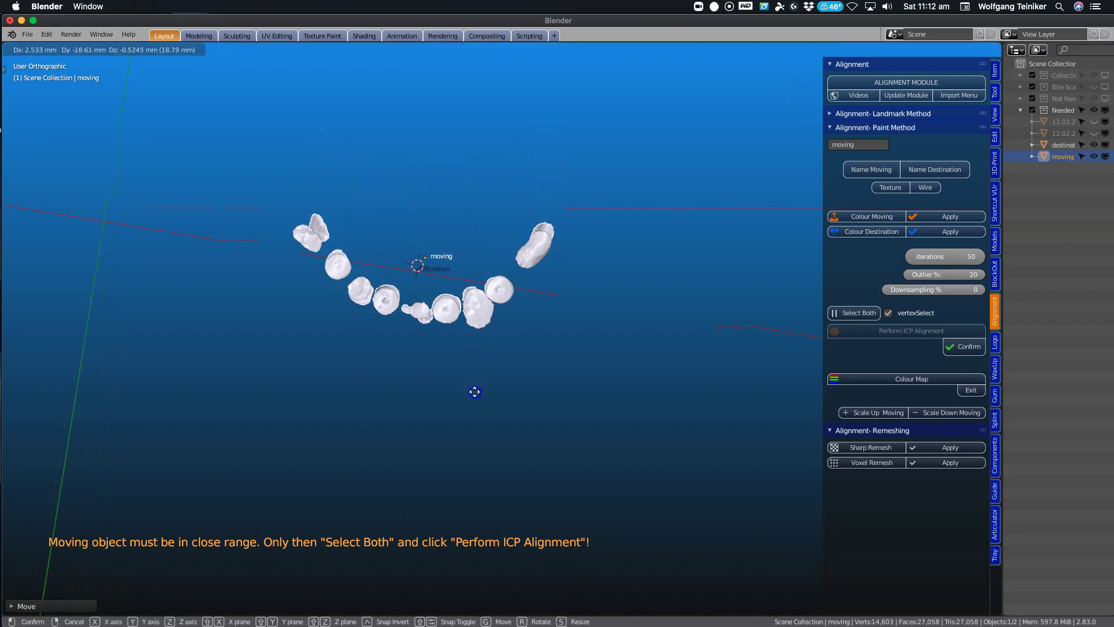
click(473, 394)
middle_drag(497, 391, 500, 271)
key(g)
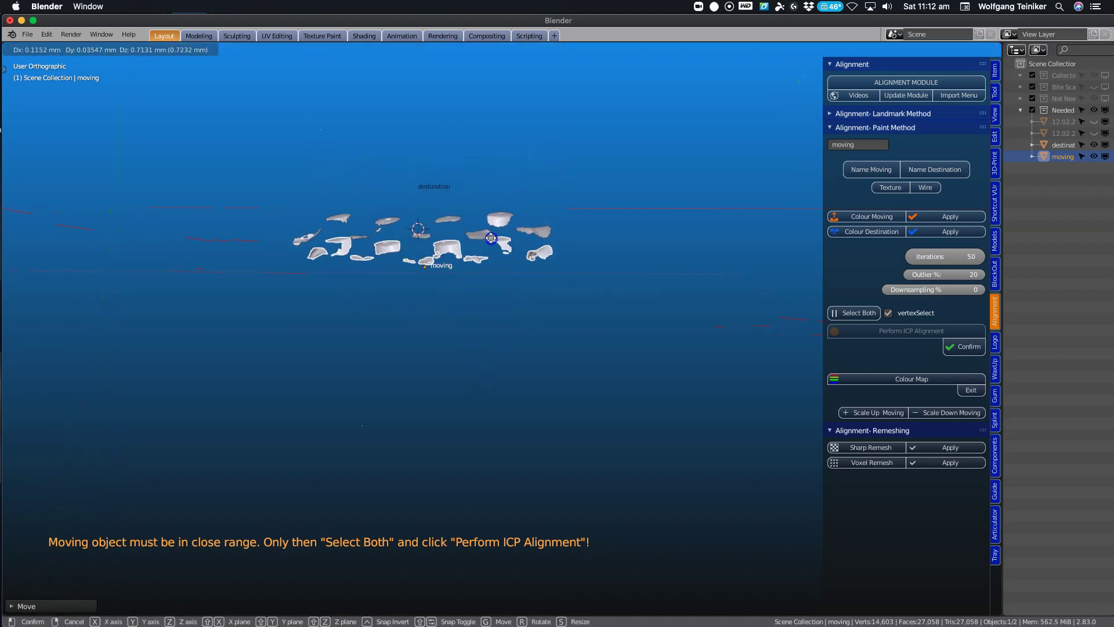
click(490, 218)
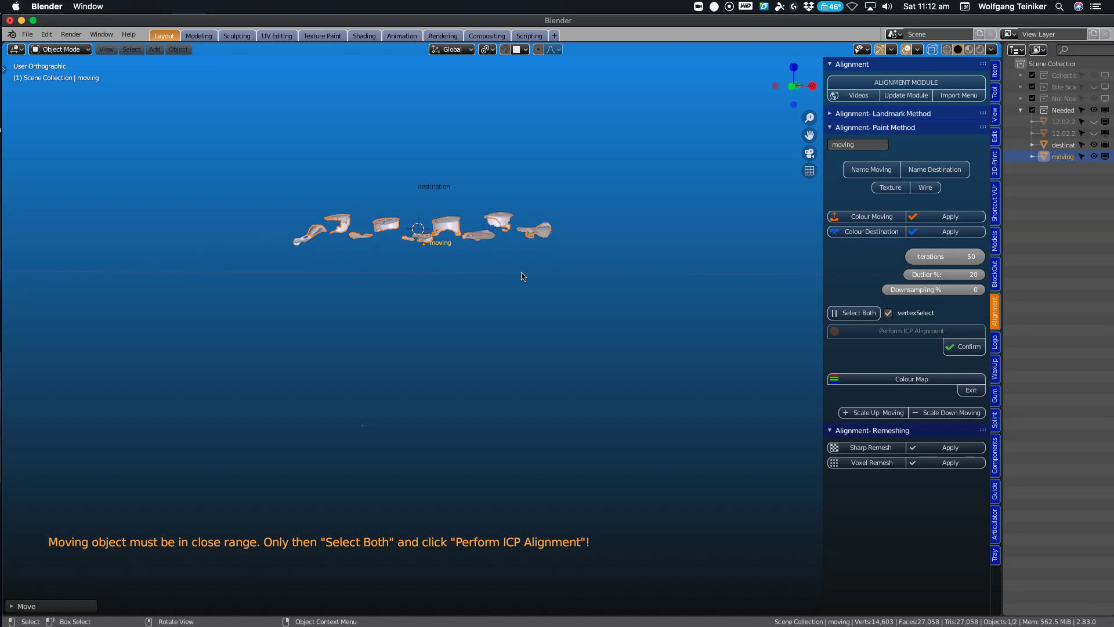
shift+middle_drag(528, 263, 585, 380)
scroll(585, 380, up, 2)
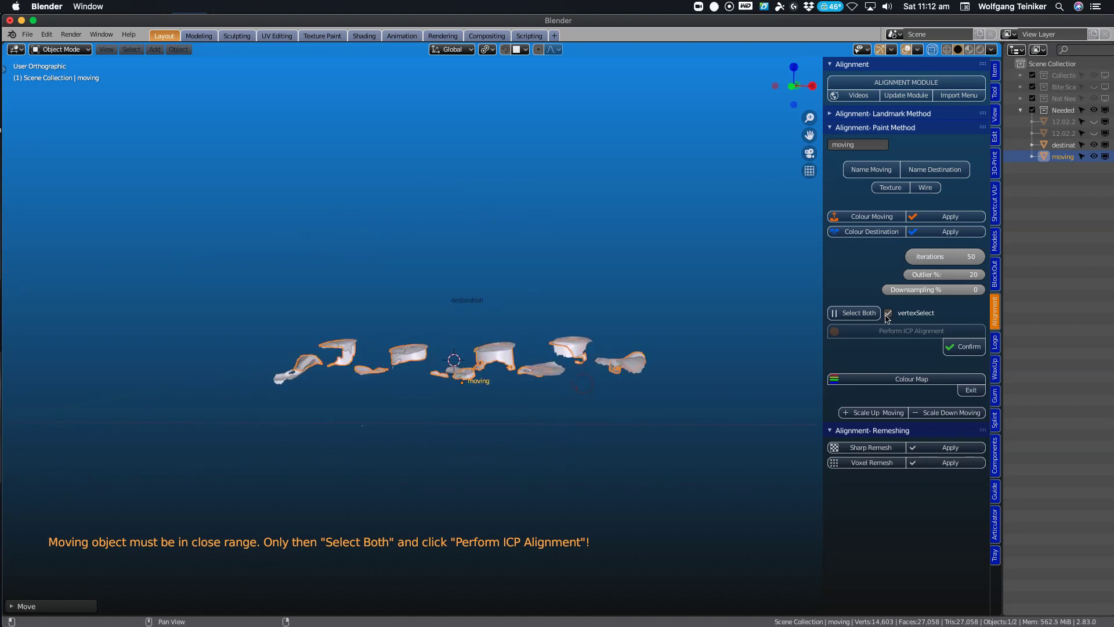
Select both patch sets, run Perform ICP Alignment and confirm the fitted result.
click(852, 314)
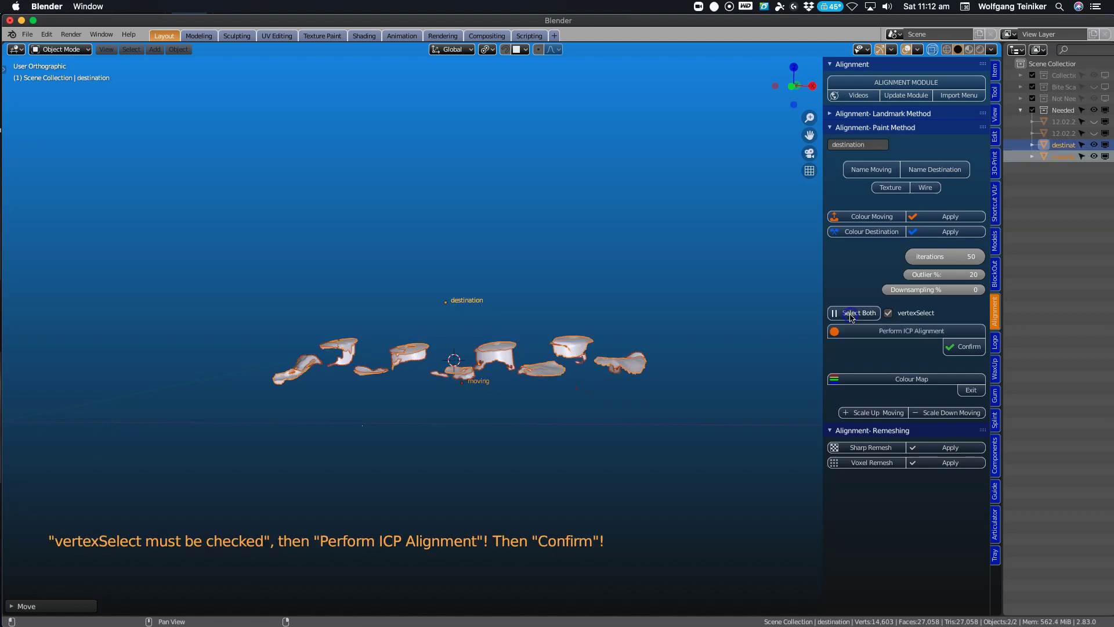
click(891, 333)
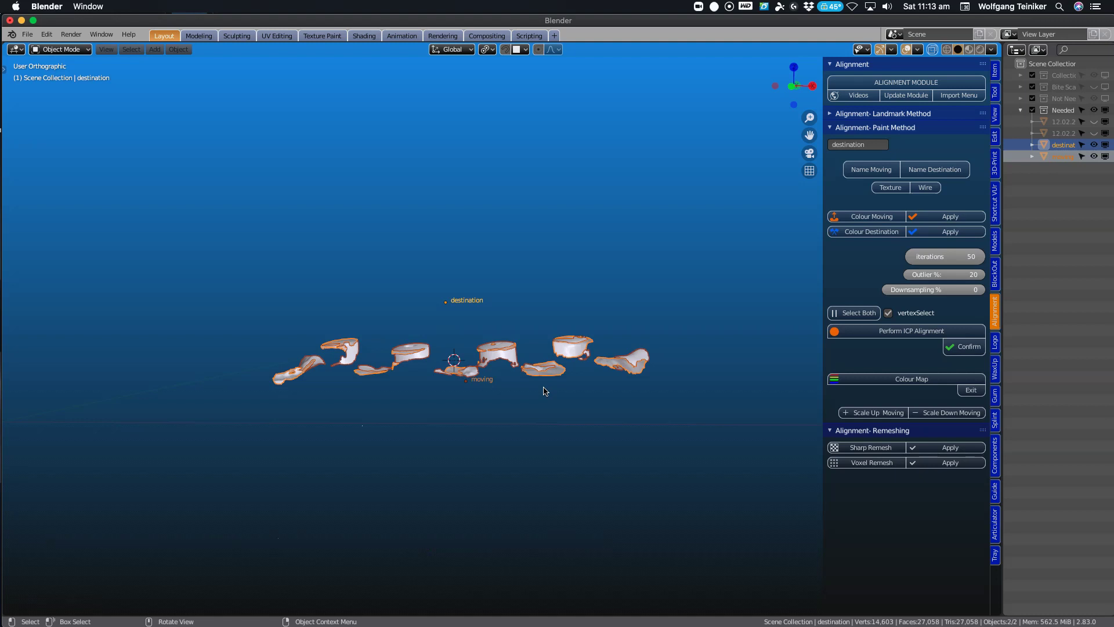
click(964, 346)
middle_drag(582, 410, 590, 343)
scroll(610, 209, up, 2)
scroll(590, 343, down, 3)
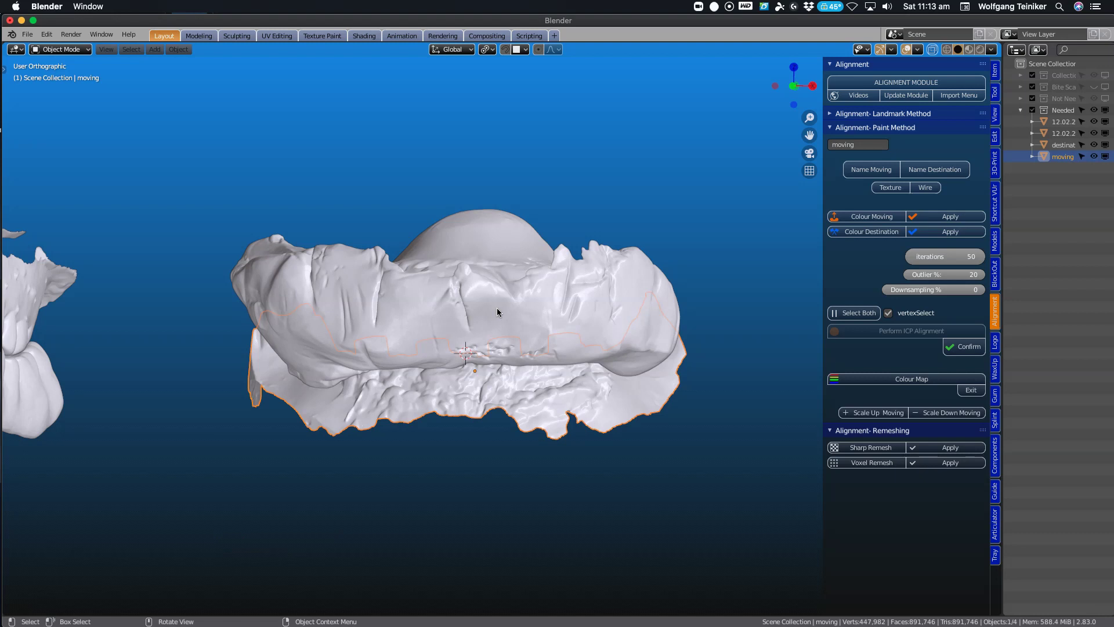
key(b)
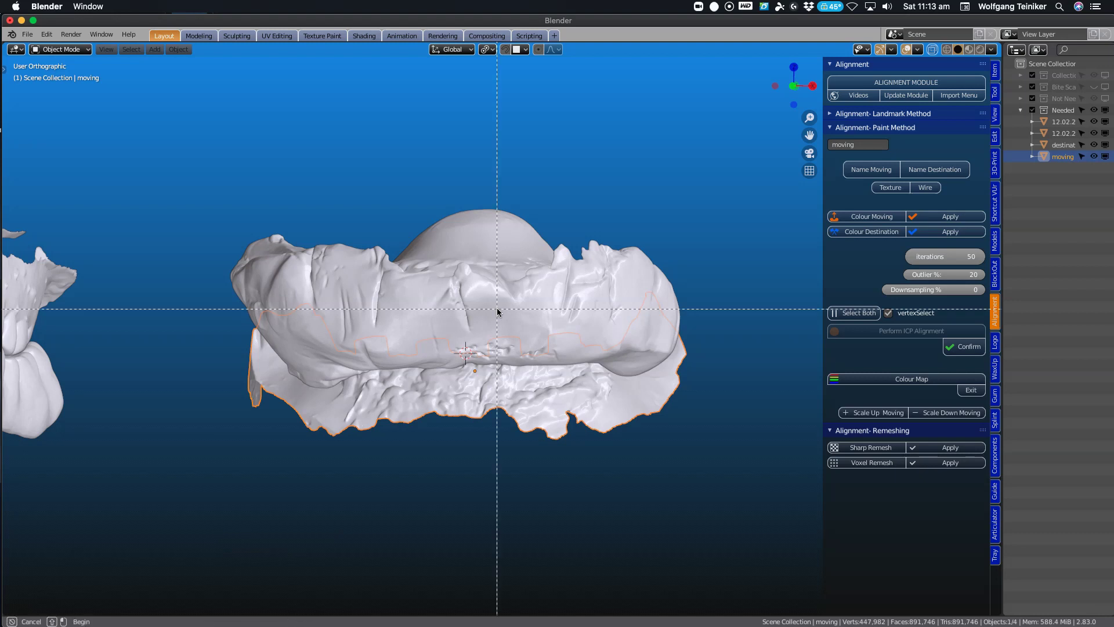
drag(497, 310, 506, 418)
middle_drag(569, 385, 444, 400)
scroll(510, 391, up, 8)
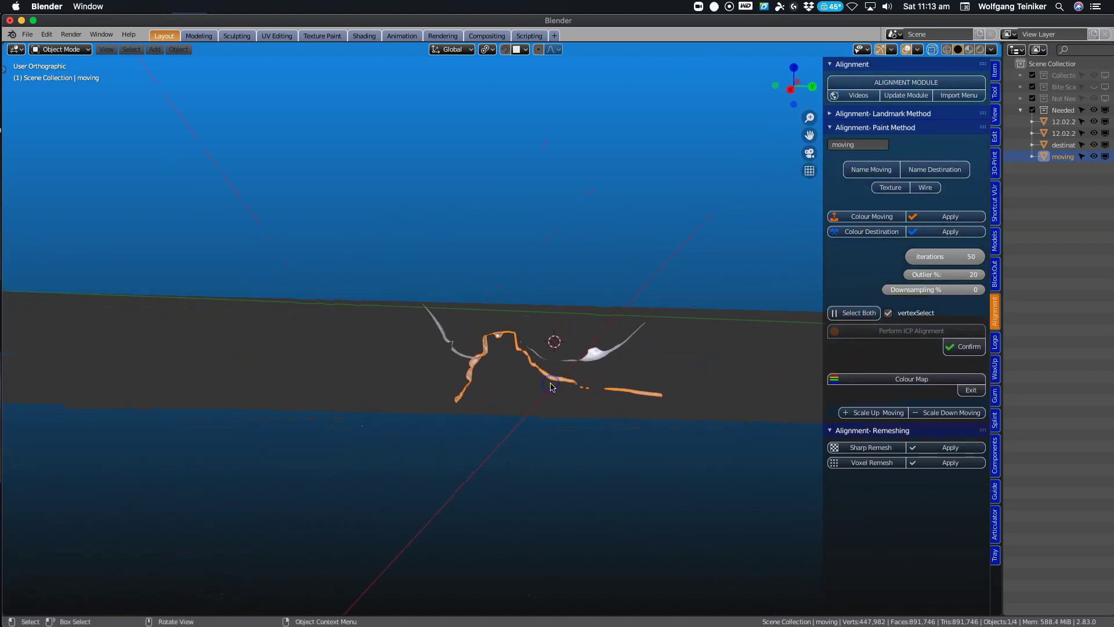
scroll(552, 386, up, 2)
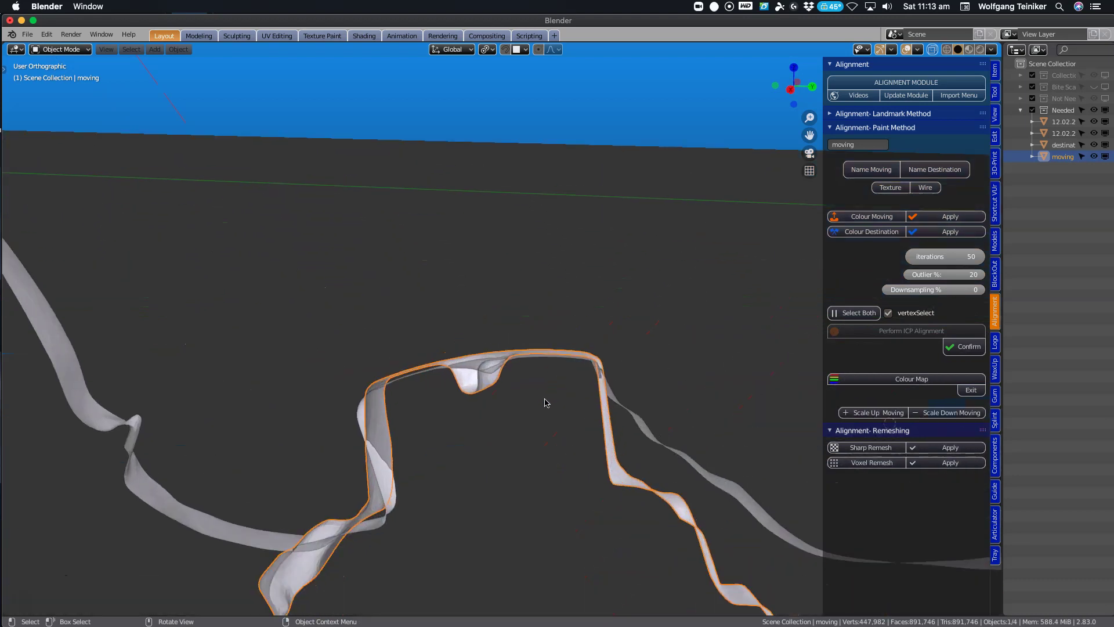
middle_drag(443, 467, 439, 455)
scroll(439, 456, down, 3)
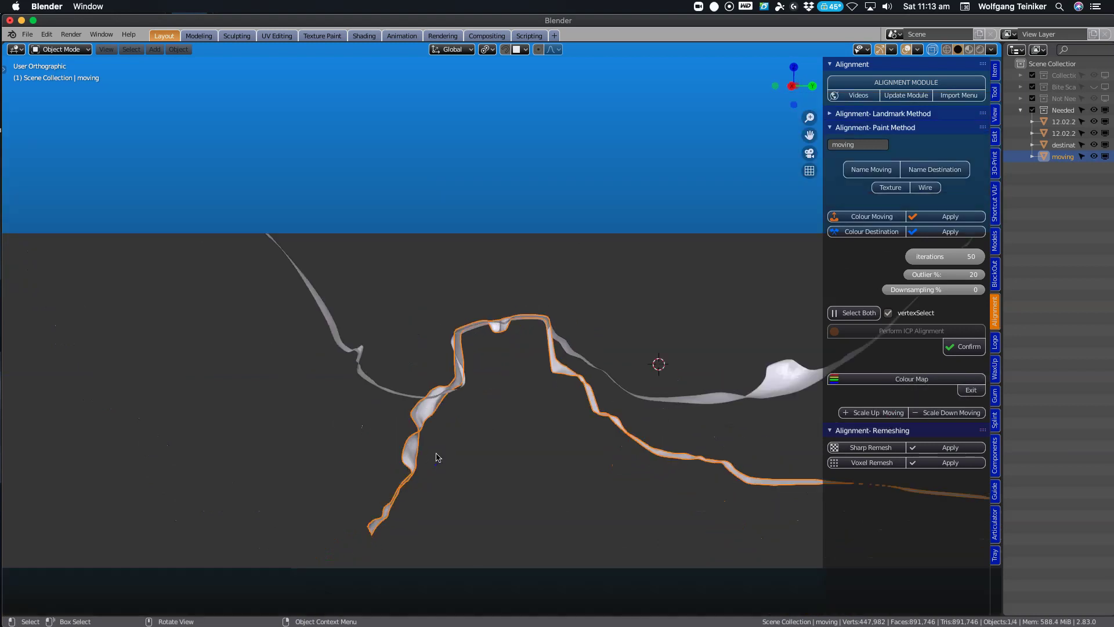
scroll(454, 458, down, 2)
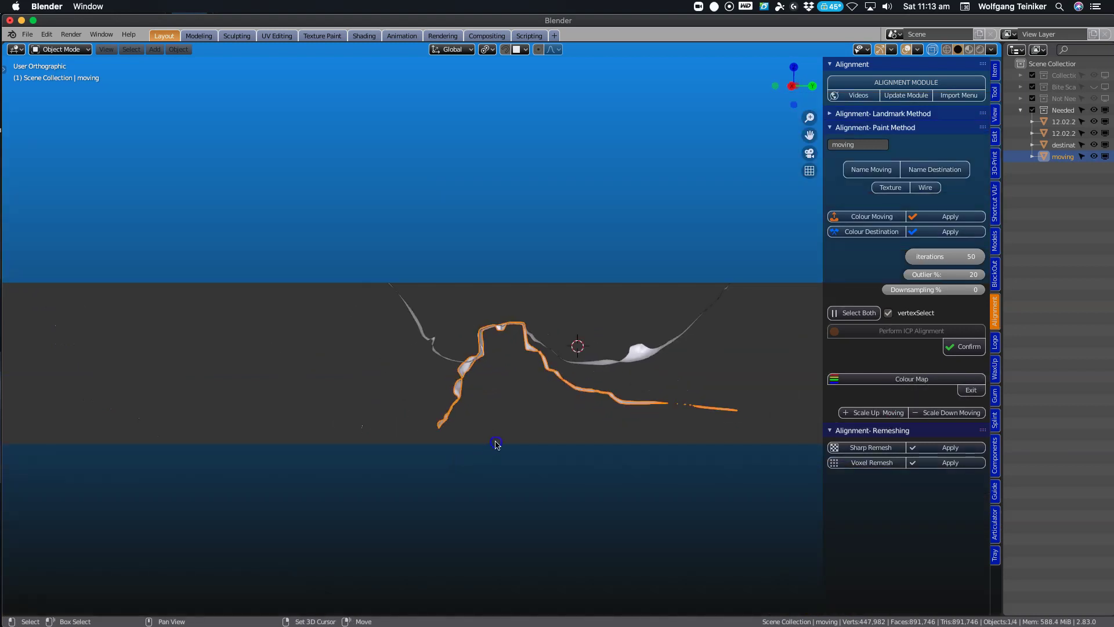
middle_drag(493, 446, 463, 451)
scroll(462, 451, up, 2)
scroll(462, 450, up, 3)
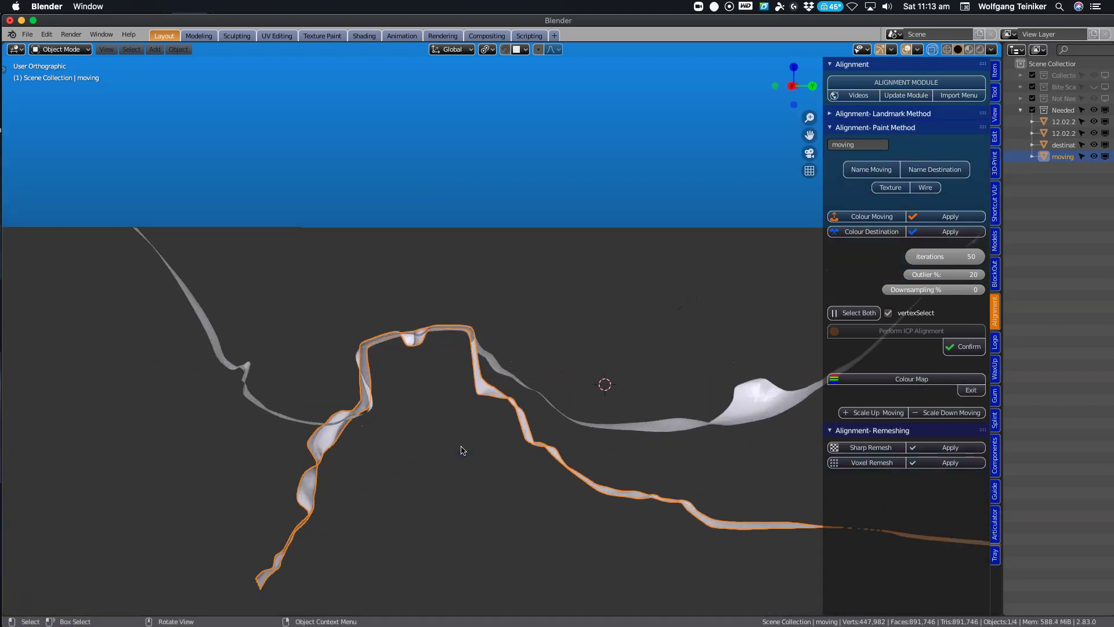
scroll(416, 441, down, 4)
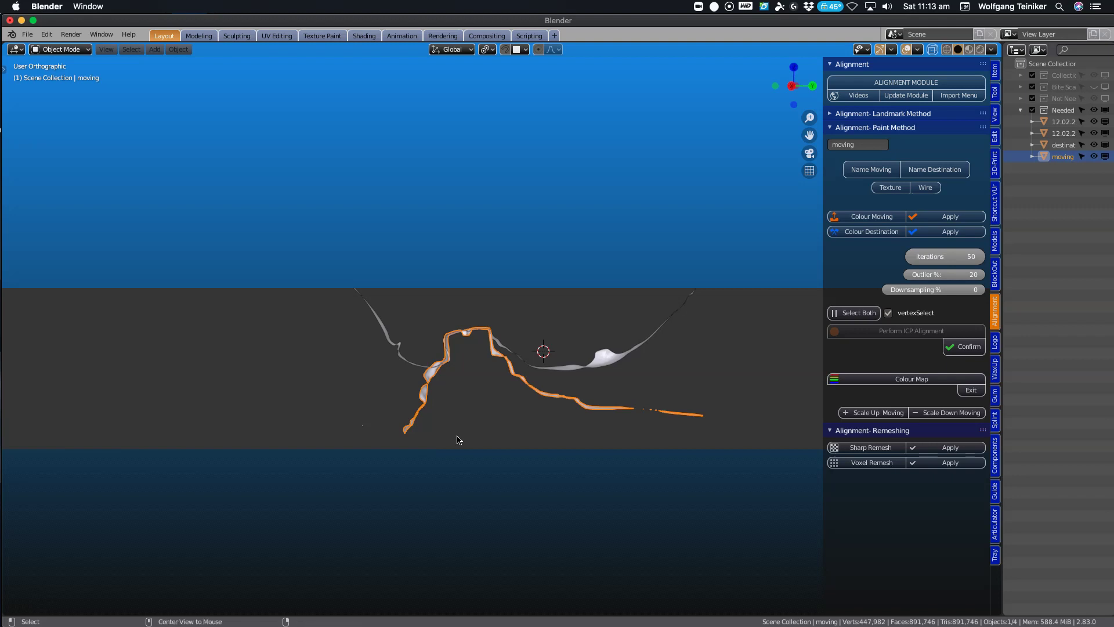
Clear the clipping region with Alt+B and view the full moving mesh front-on.
key(alt+b)
middle_drag(457, 440, 250, 265)
scroll(323, 289, up, 5)
middle_drag(323, 293, 349, 403)
scroll(385, 386, down, 3)
middle_drag(449, 327, 562, 305)
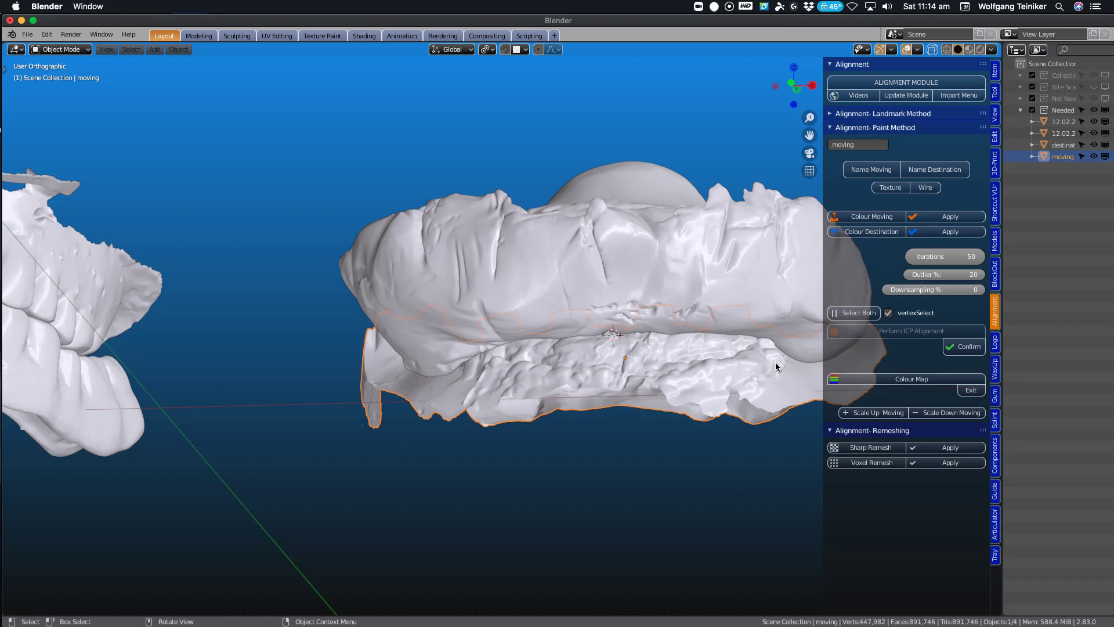
Orbit over both meshes' tops and undersides to inspect the aligned fit.
middle_drag(774, 365, 775, 366)
scroll(775, 366, up, 3)
scroll(774, 361, down, 4)
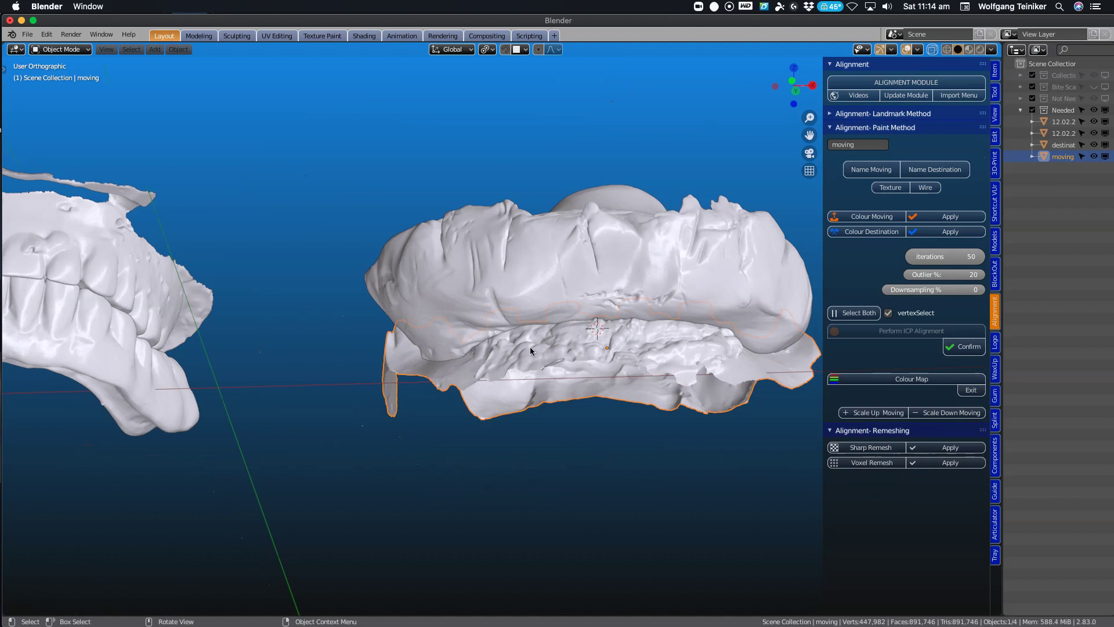
middle_drag(530, 346, 530, 325)
middle_drag(692, 298, 680, 326)
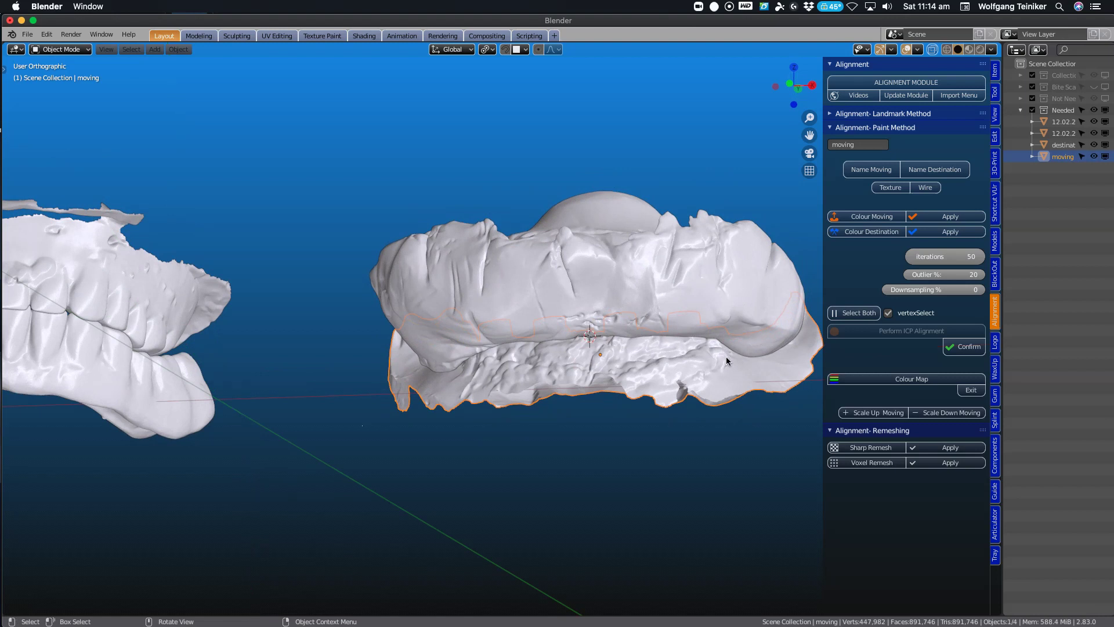
middle_drag(727, 360, 770, 372)
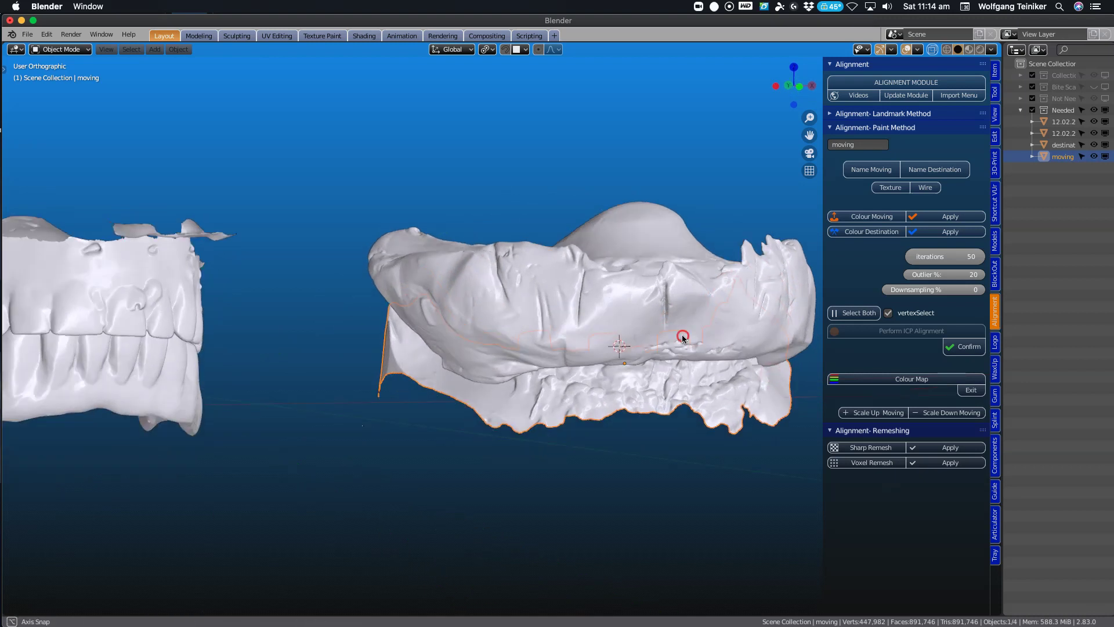
middle_drag(682, 337, 667, 308)
scroll(667, 314, up, 4)
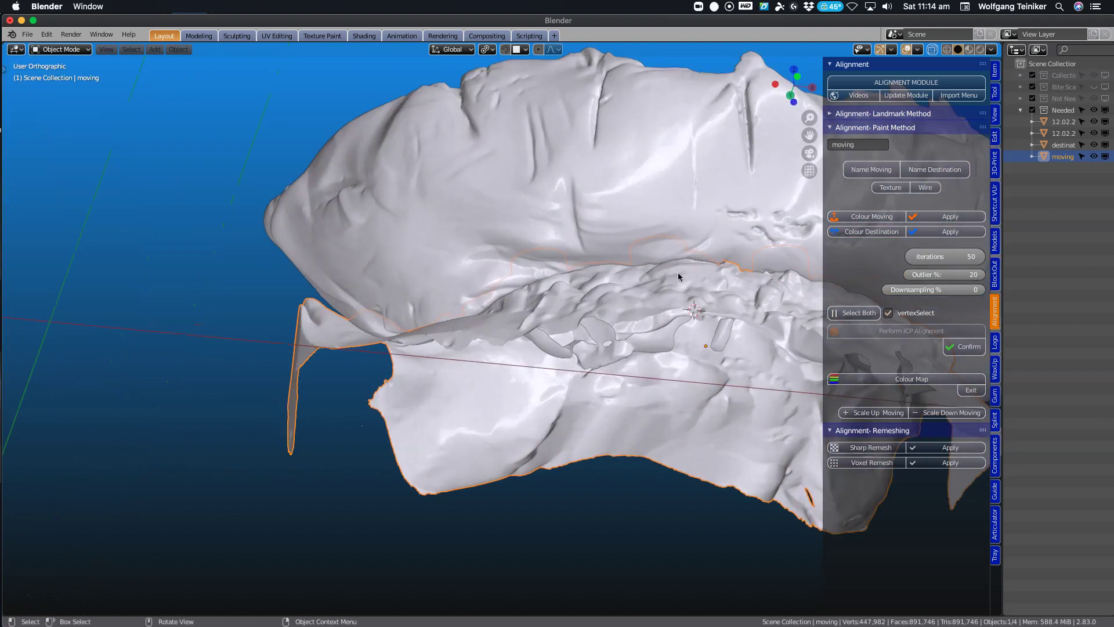
scroll(675, 271, down, 6)
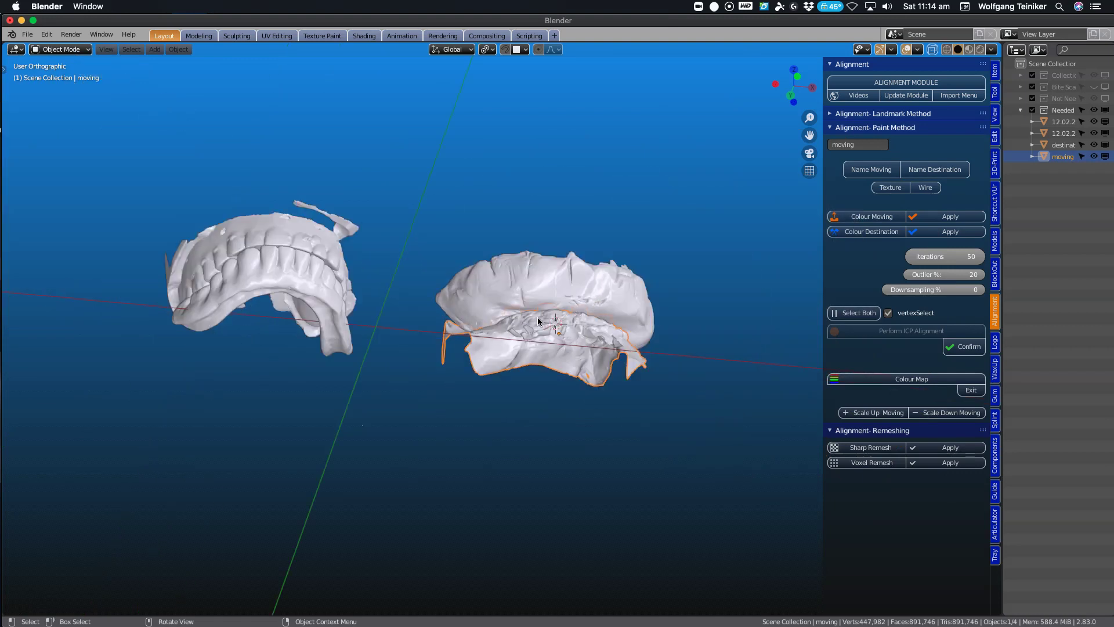
middle_drag(537, 318, 478, 356)
Select the upper denture scan and name it 'moving' for the paint alignment.
scroll(458, 360, up, 5)
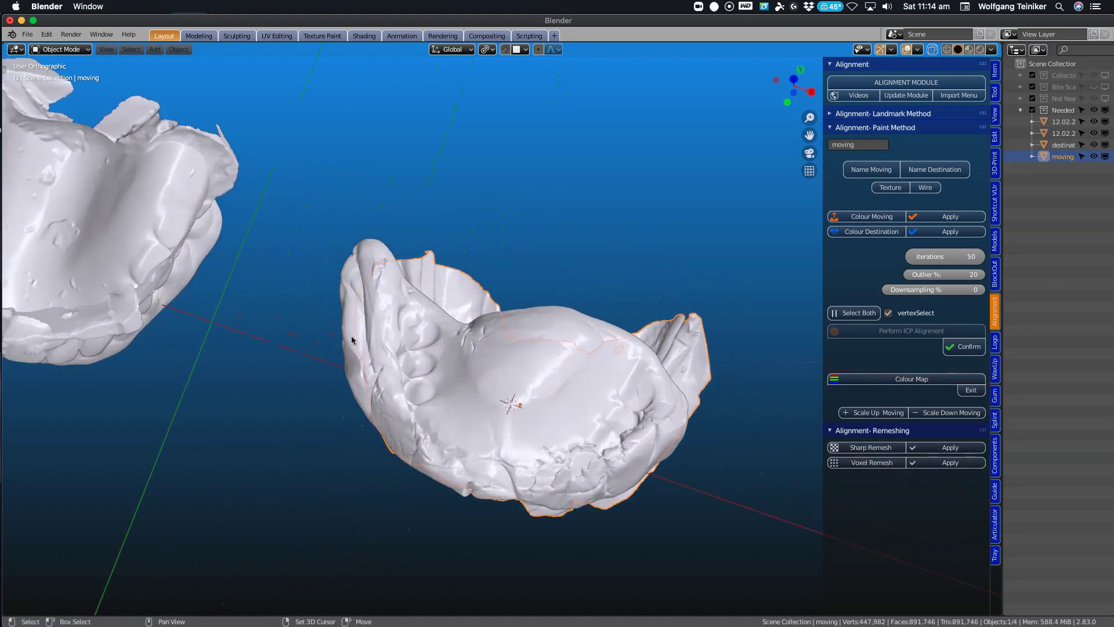
middle_drag(335, 336, 449, 331)
click(348, 298)
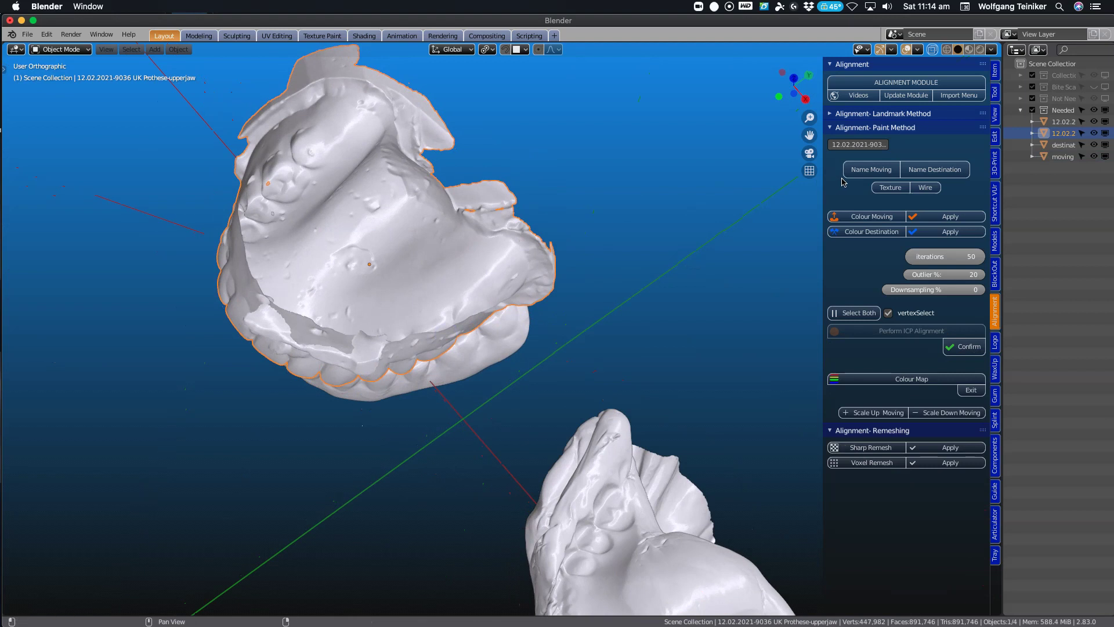
click(869, 169)
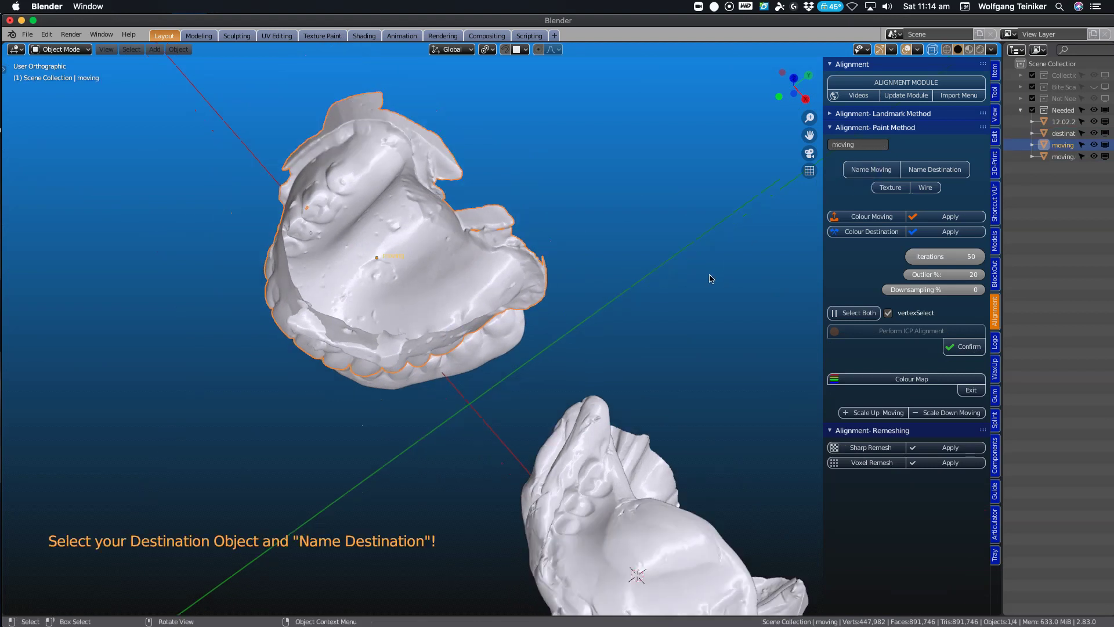
middle_drag(639, 346, 605, 318)
scroll(604, 318, up, 4)
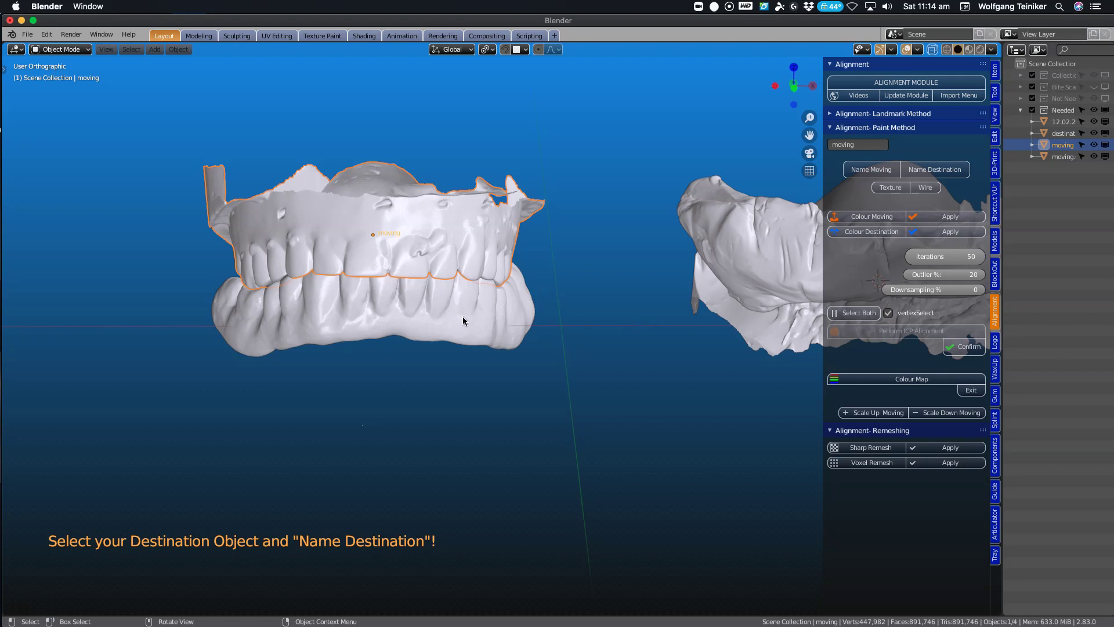
Parent the lower denture scan to the upper moving denture.
click(445, 326)
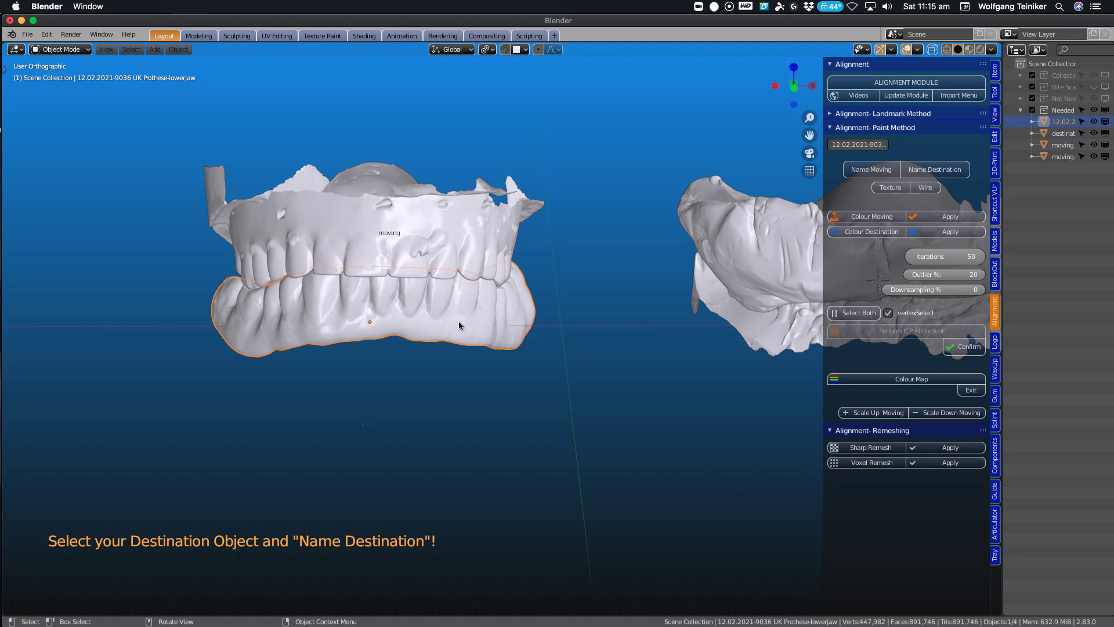
click(410, 213)
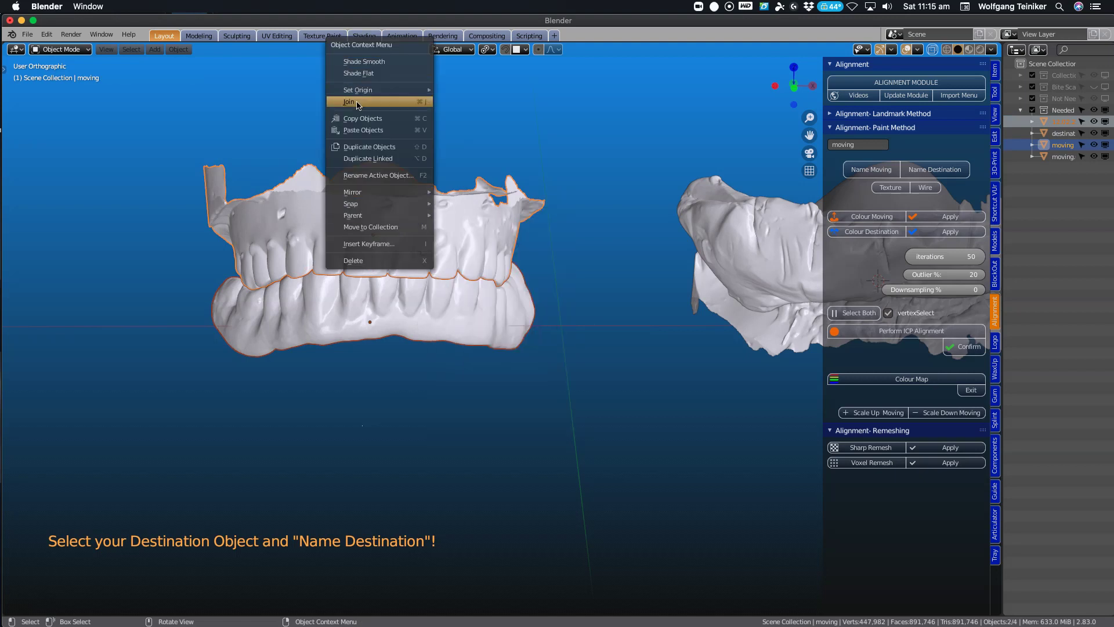
mouse_move(377, 217)
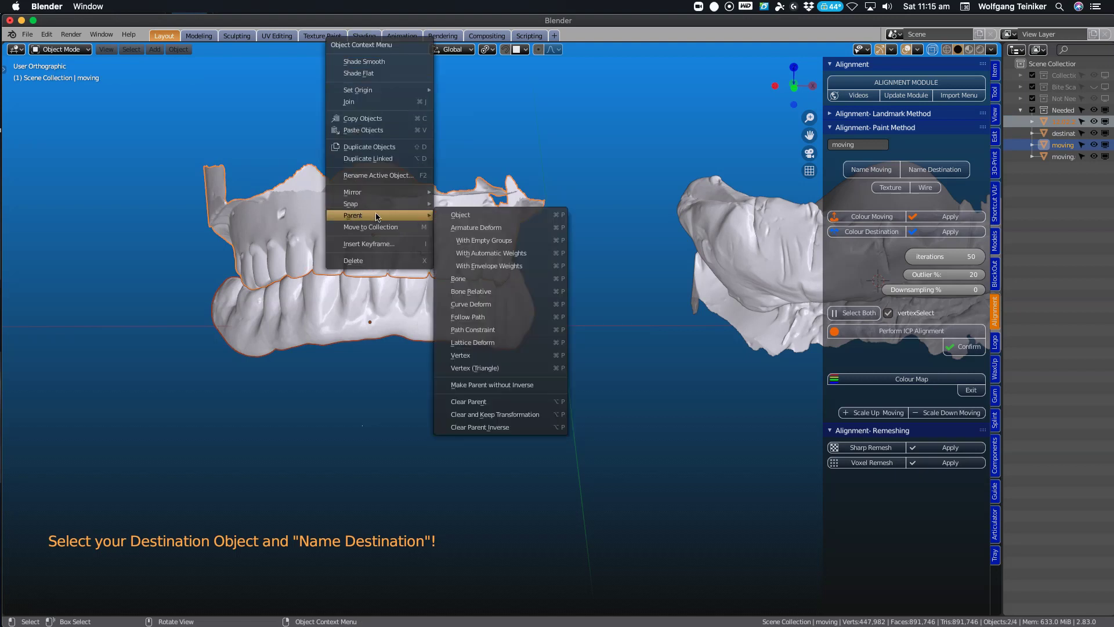
click(485, 216)
Move the moving denture pair about 15 mm right toward the third scan.
click(421, 222)
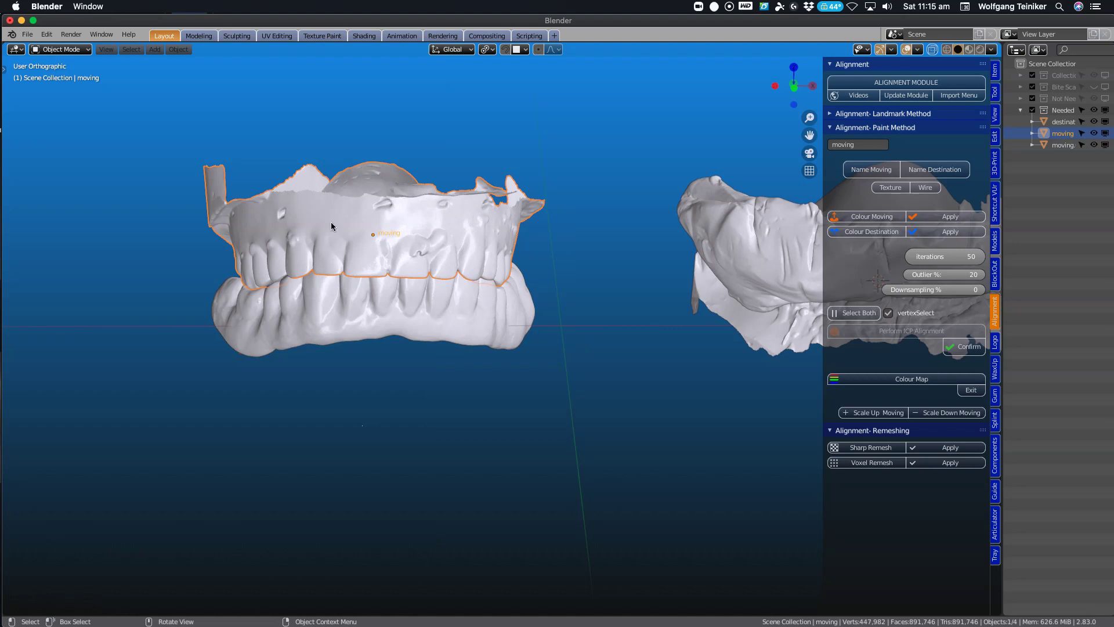
key(g)
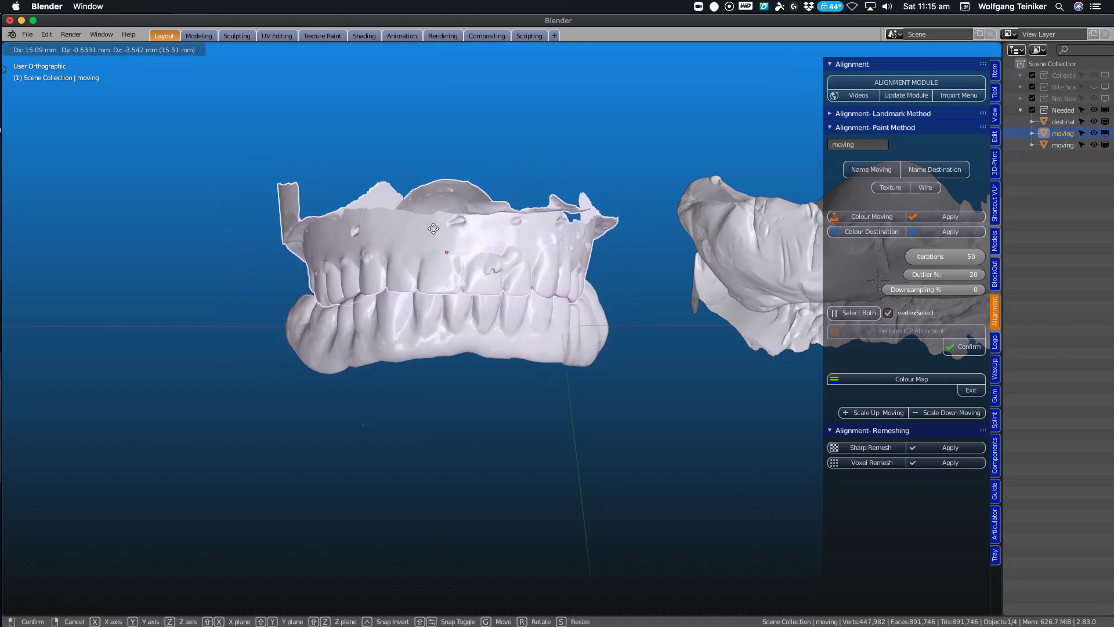
click(420, 257)
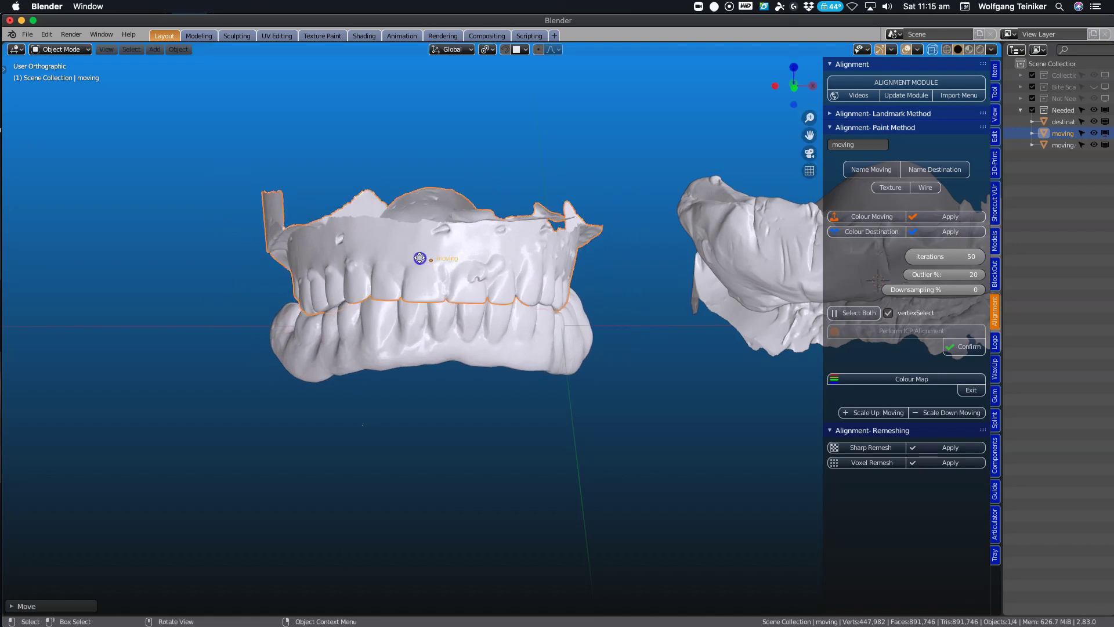
scroll(601, 266, down, 2)
middle_drag(601, 266, 476, 347)
click(467, 353)
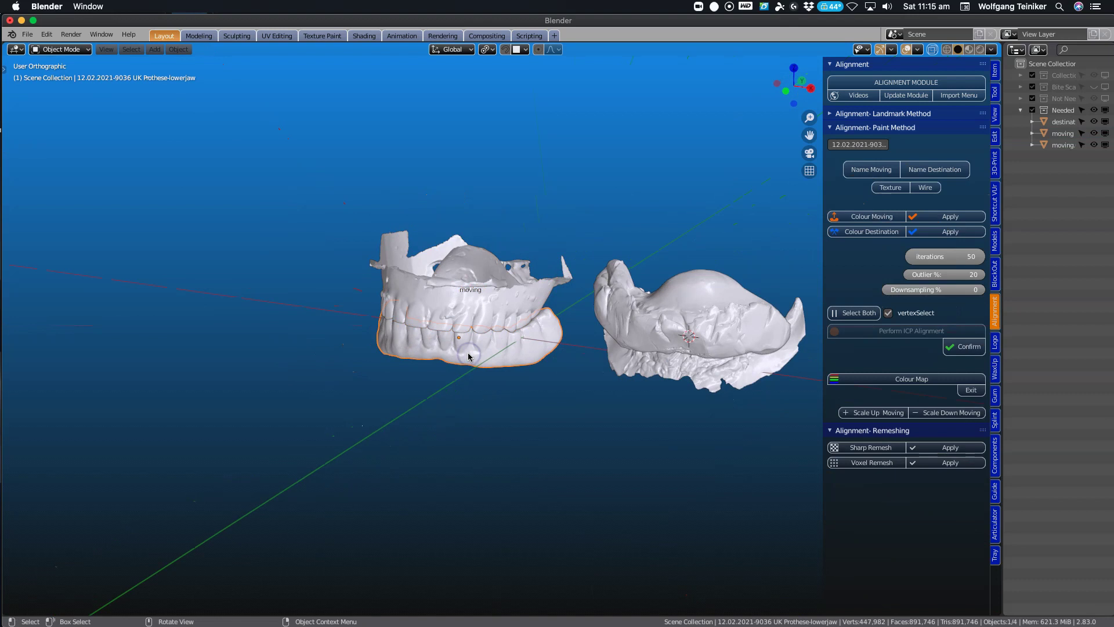
Delete the lower denture scan and rotate the moving denture slightly.
key(Delete)
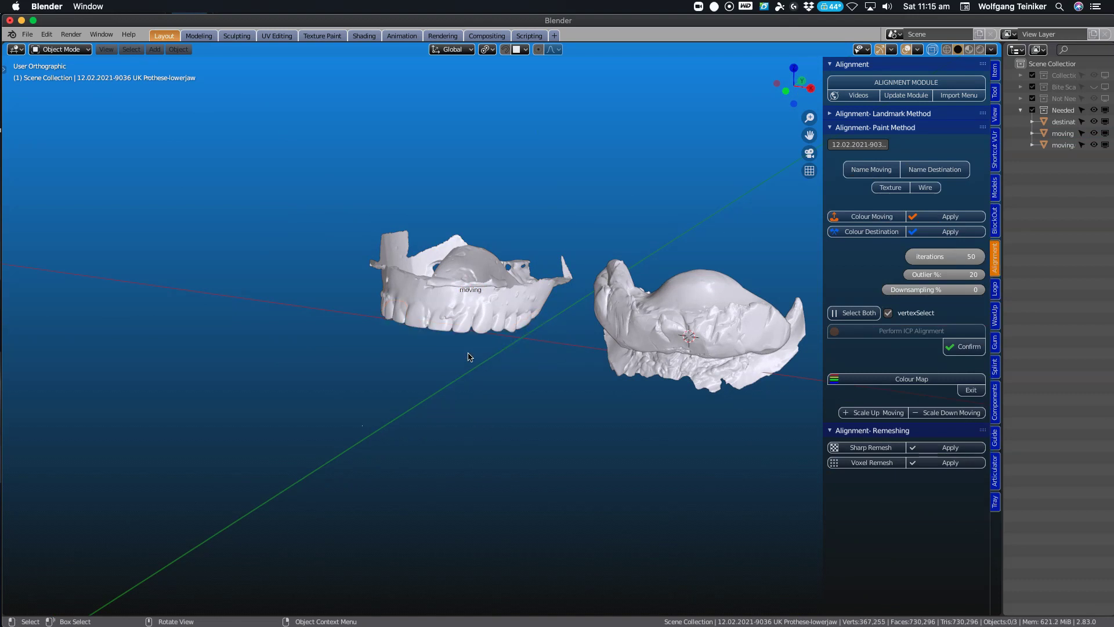
click(502, 310)
middle_drag(511, 309, 552, 351)
scroll(552, 350, up, 5)
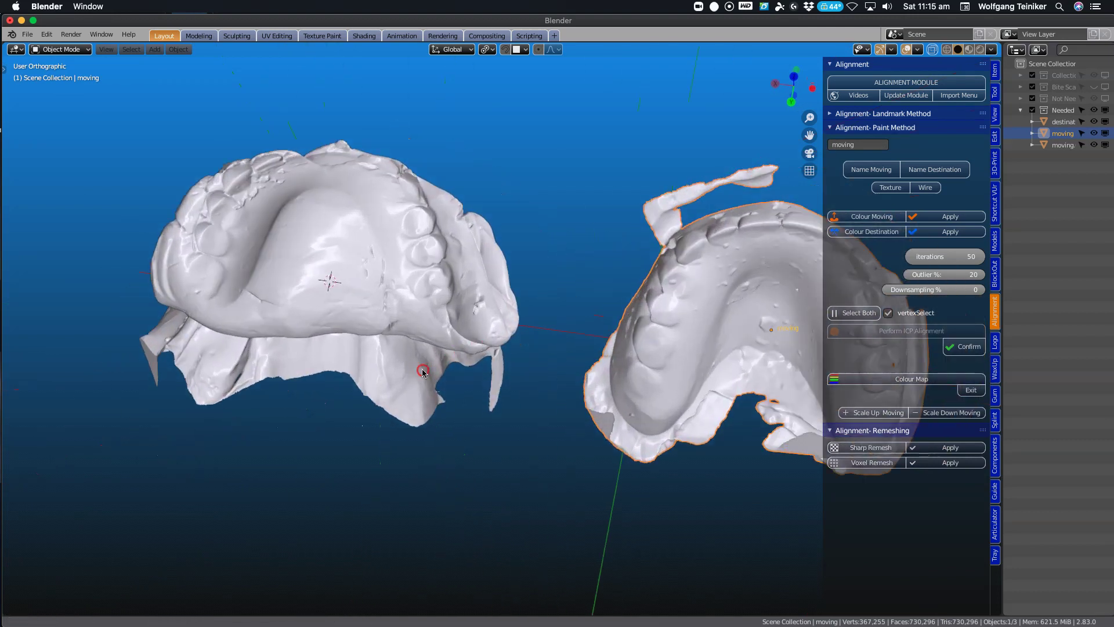
middle_drag(423, 372, 569, 356)
scroll(665, 405, up, 4)
key(r)
click(686, 389)
Move the moving denture to sit right beside the destination jaw.
scroll(591, 336, up, 2)
shift+middle_drag(619, 316, 524, 295)
click(597, 303)
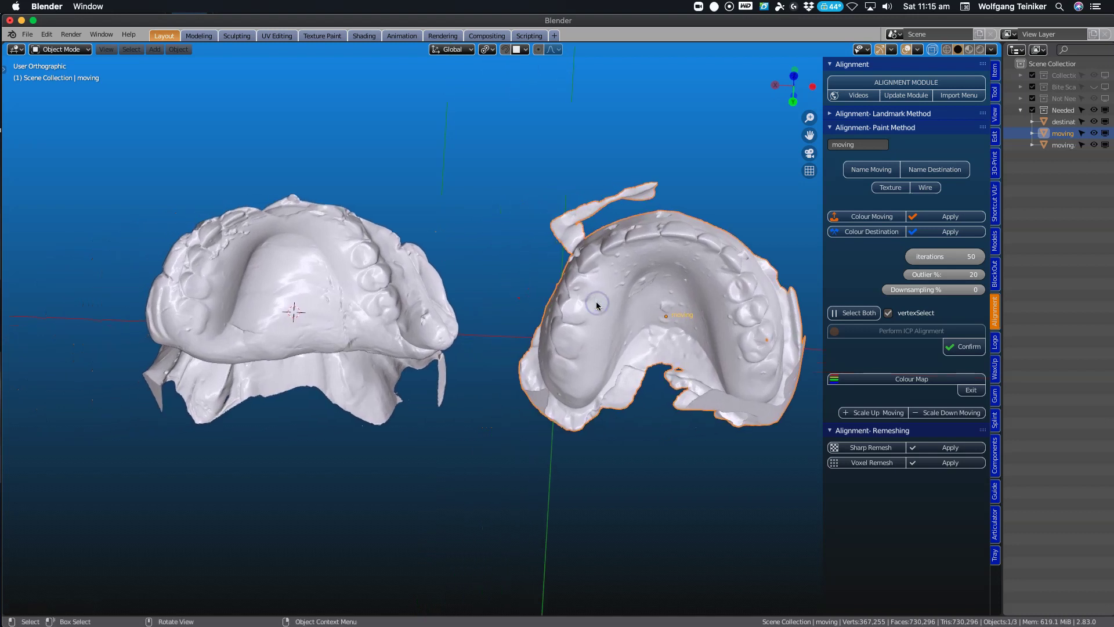
key(g)
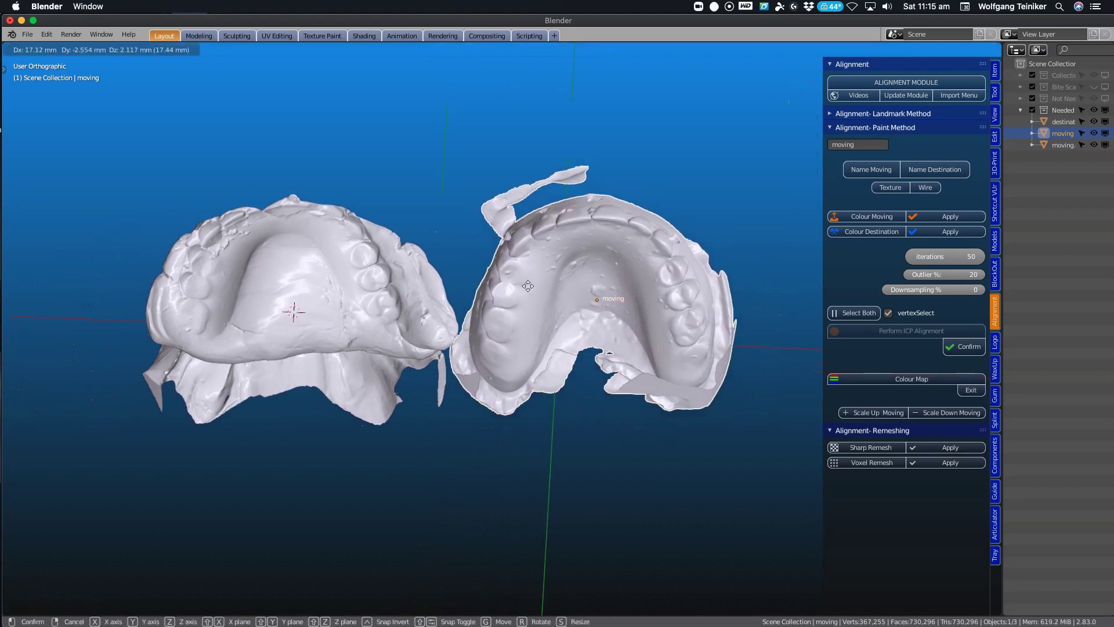
click(532, 283)
Register the left upper denture scan as the paint-alignment destination.
shift+middle_drag(423, 307, 485, 287)
click(312, 255)
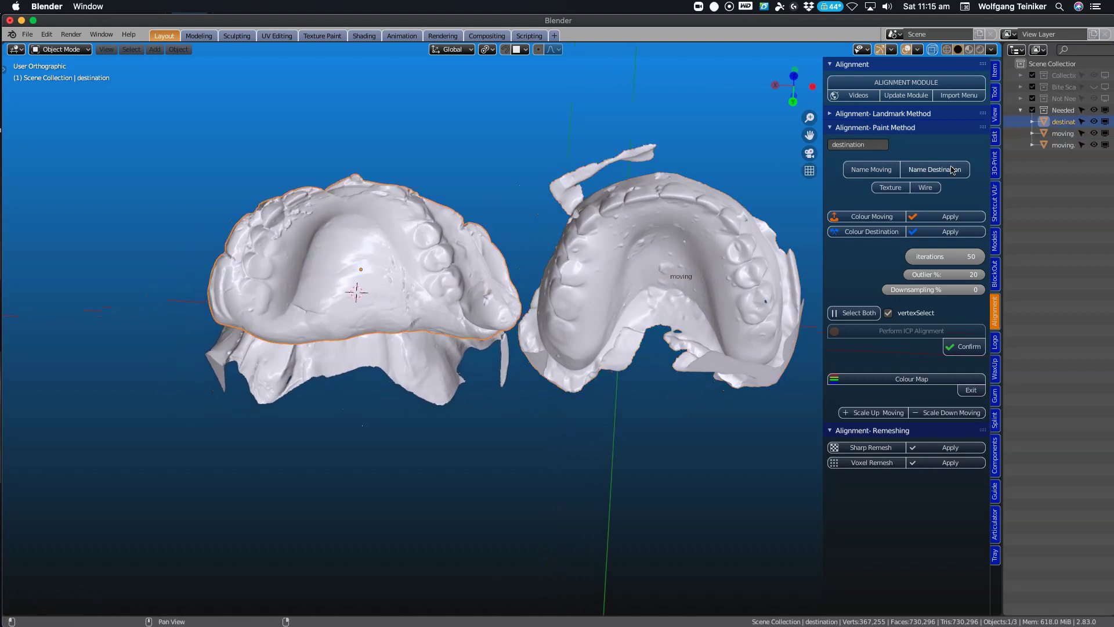
click(920, 169)
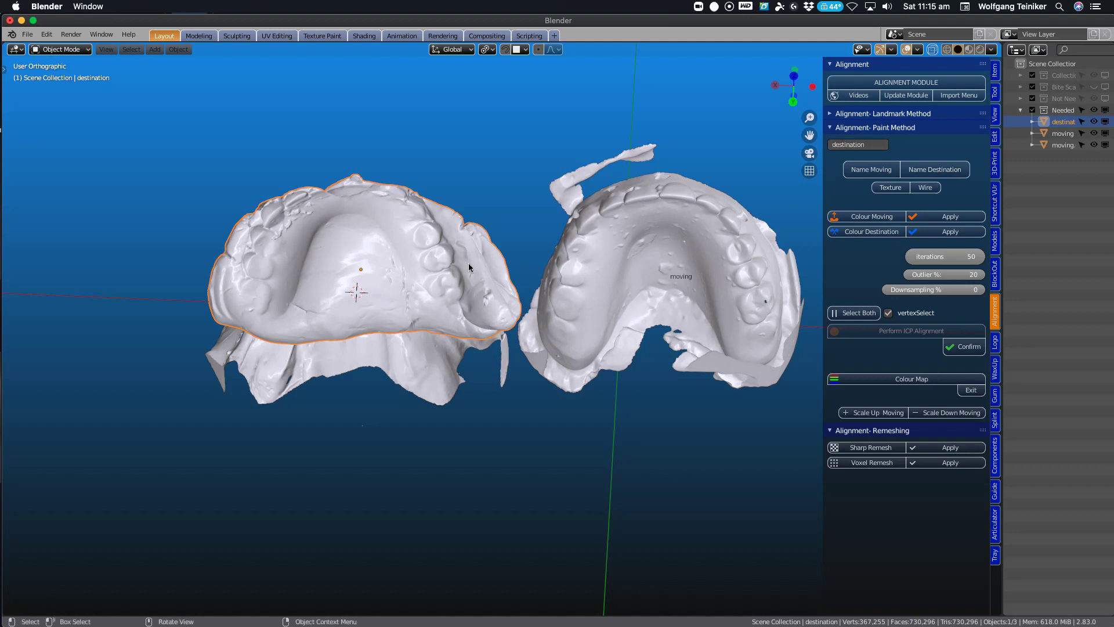
click(720, 259)
Start Colour Moving and paint the back teeth and palate band orange.
mouse_move(722, 258)
middle_down()
mouse_move(722, 247)
mouse_move(723, 266)
middle_up()
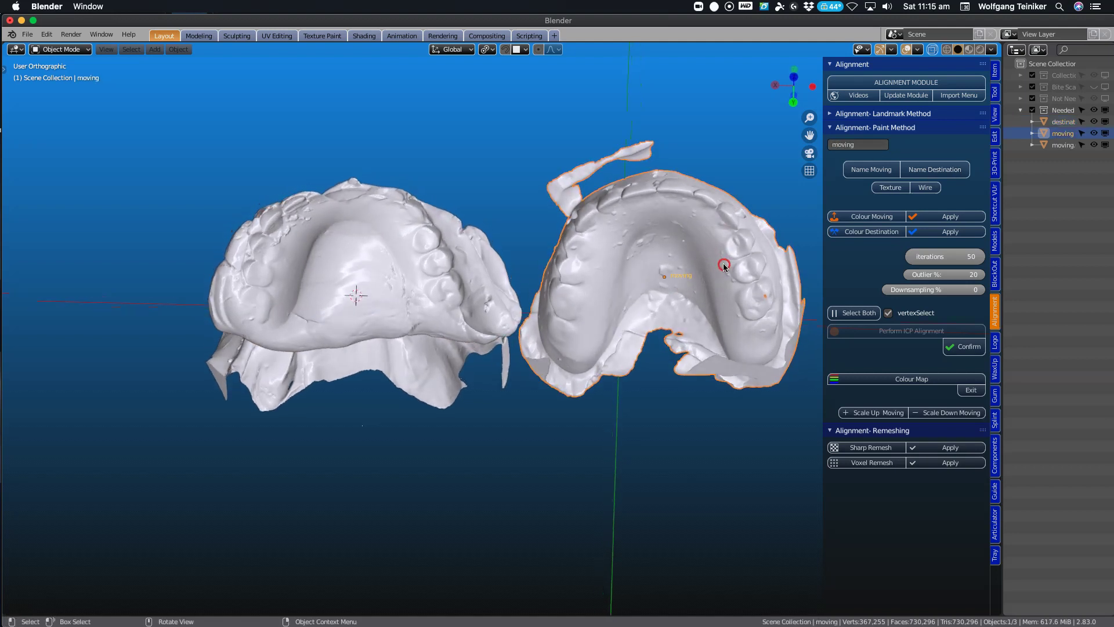
click(874, 217)
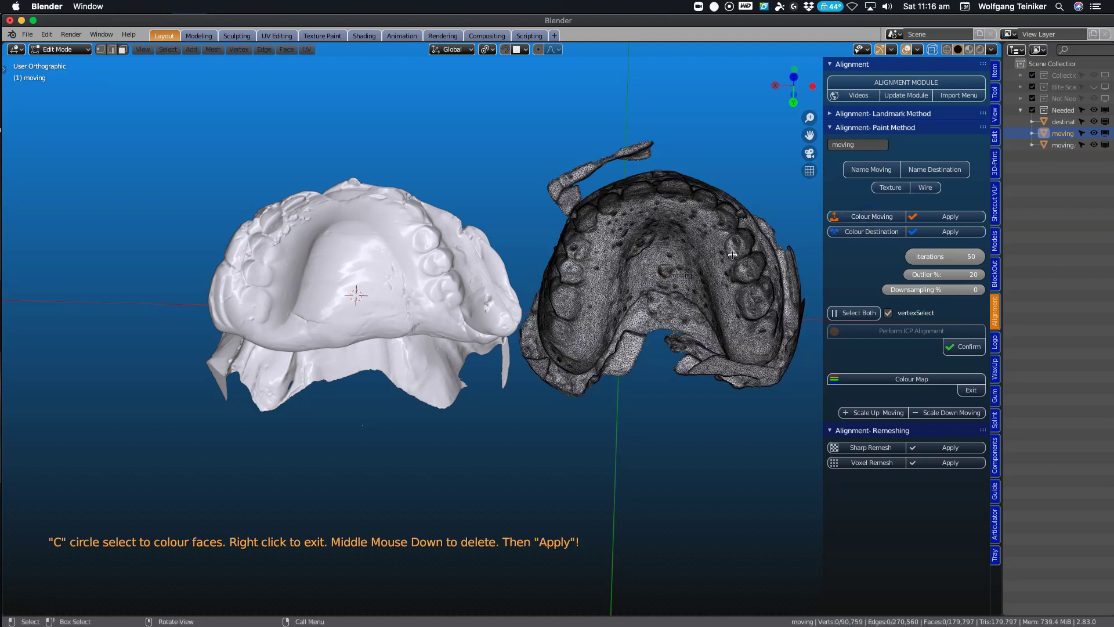
scroll(732, 255, up, 1)
scroll(736, 253, up, 1)
scroll(739, 251, down, 1)
key(c)
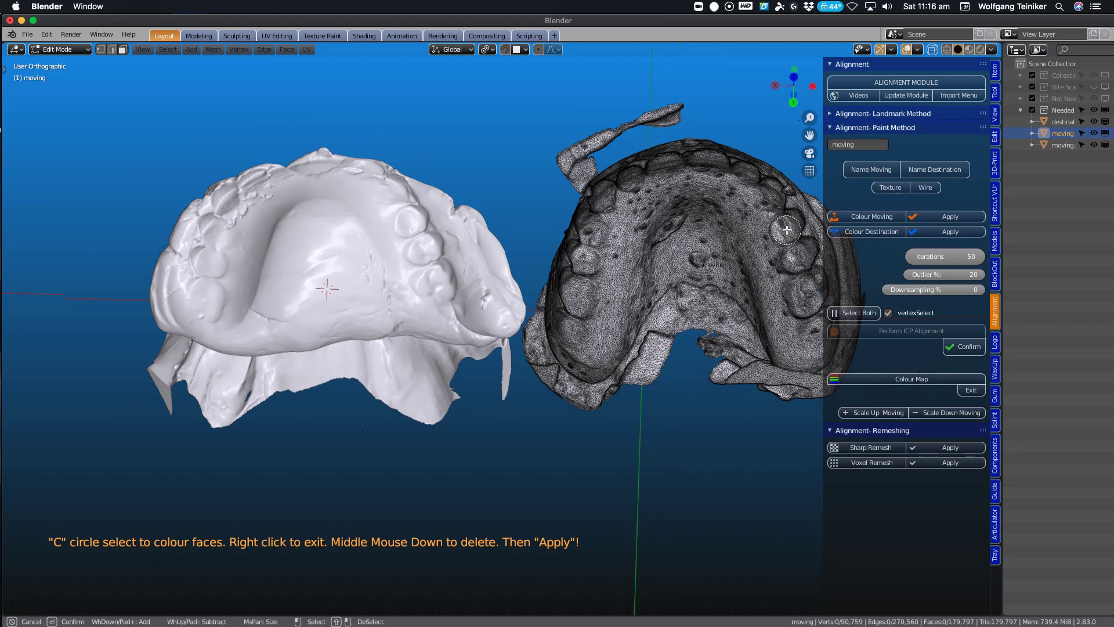
click(787, 229)
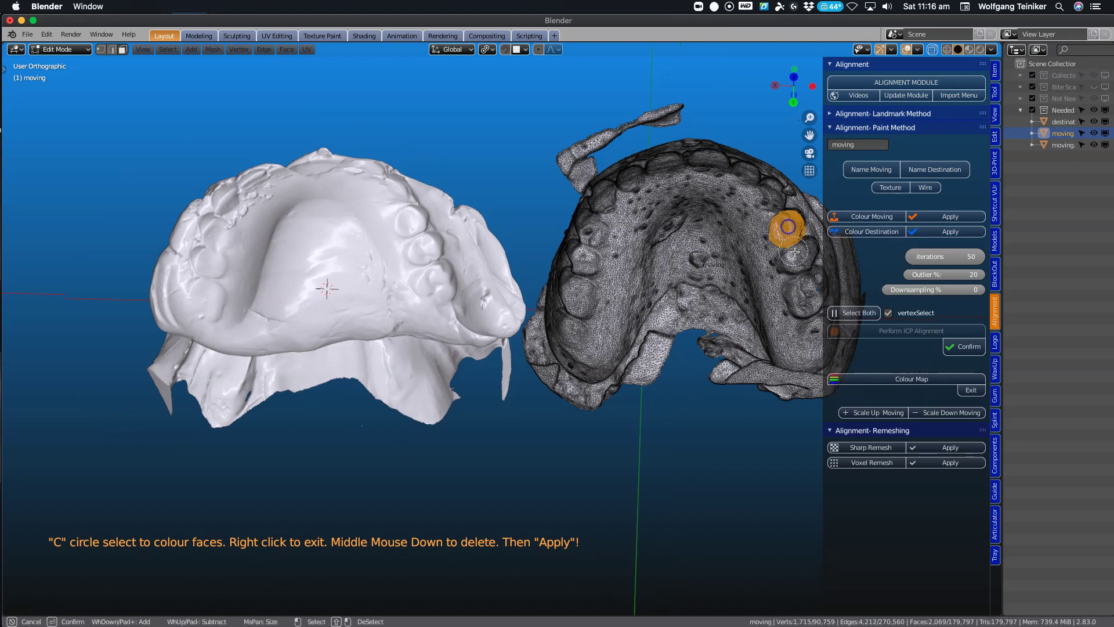
drag(795, 255, 803, 290)
click(754, 236)
mouse_move(755, 236)
mouse_down()
mouse_move(740, 204)
mouse_move(698, 191)
mouse_move(655, 197)
mouse_move(626, 220)
mouse_up()
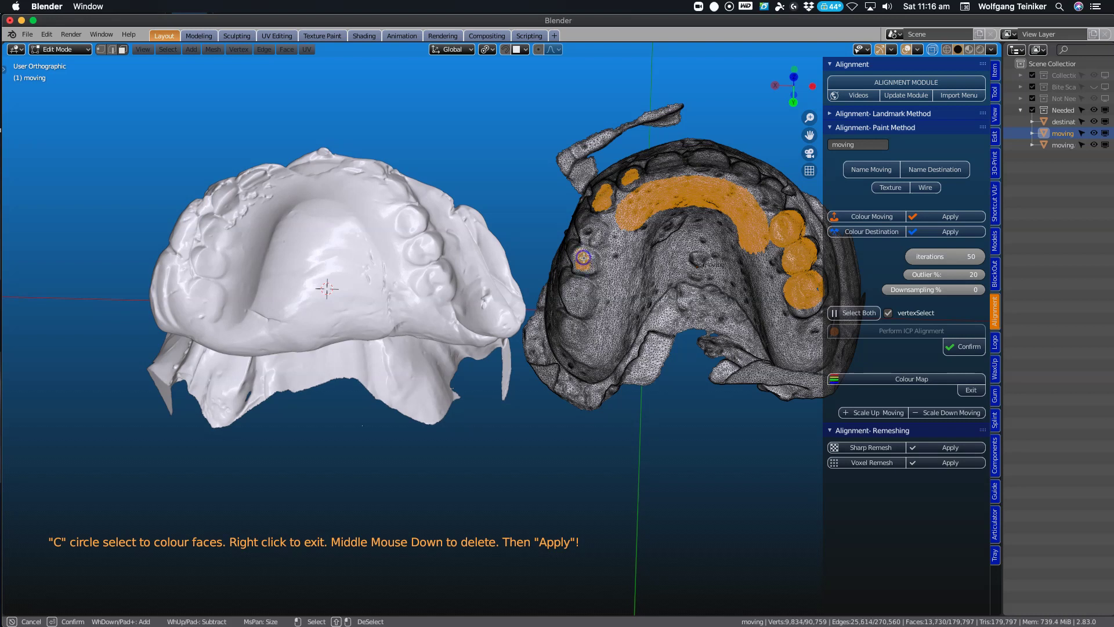
drag(584, 263, 575, 250)
right_click(581, 261)
Paint more teeth and front faces, then apply the moving scan's painted region.
middle_drag(581, 261, 579, 231)
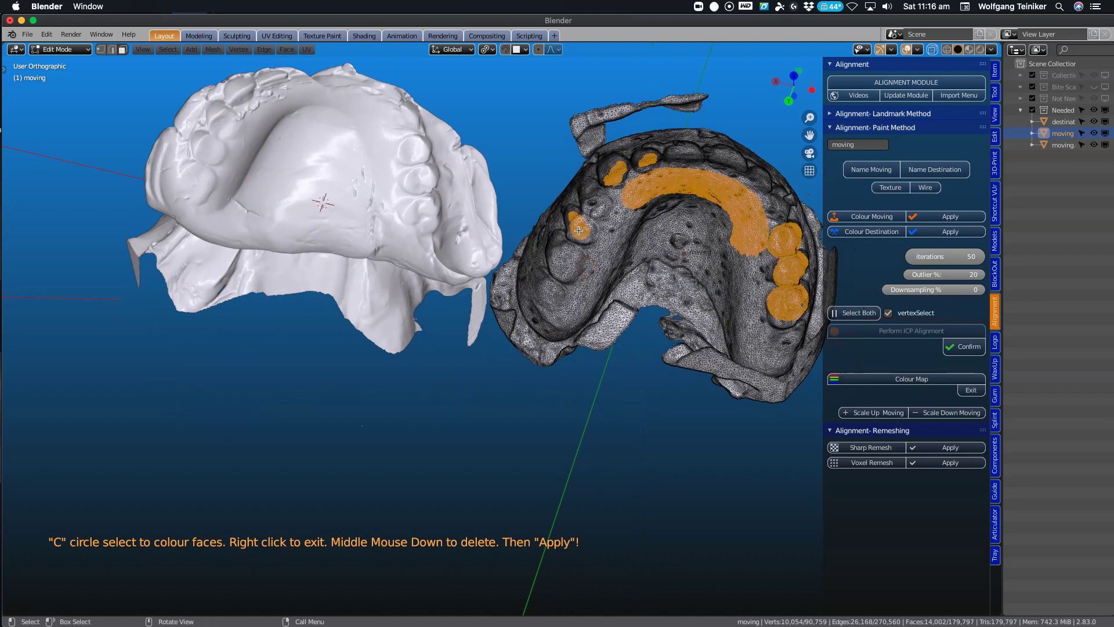
key(c)
mouse_move(572, 218)
mouse_down()
mouse_move(565, 261)
mouse_move(564, 249)
mouse_move(579, 251)
mouse_up()
middle_drag(579, 251, 613, 253)
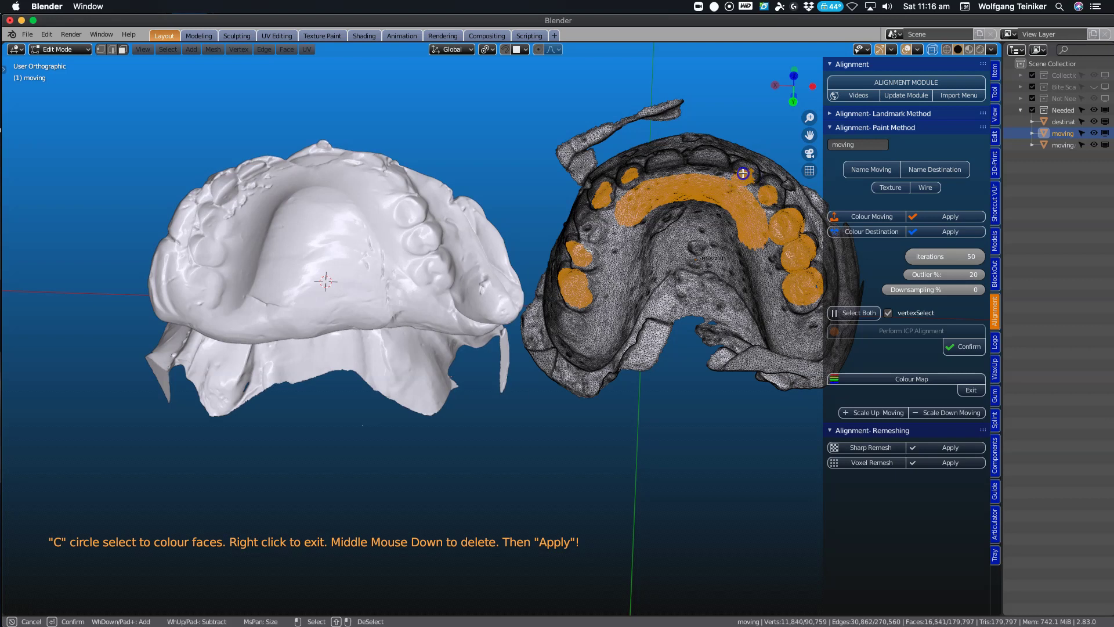
drag(743, 173, 745, 189)
mouse_move(416, 199)
middle_down()
mouse_move(415, 247)
mouse_move(423, 227)
middle_up()
click(945, 218)
Paint the destination denture's matching teeth, upper ridge and palate band orange.
click(872, 232)
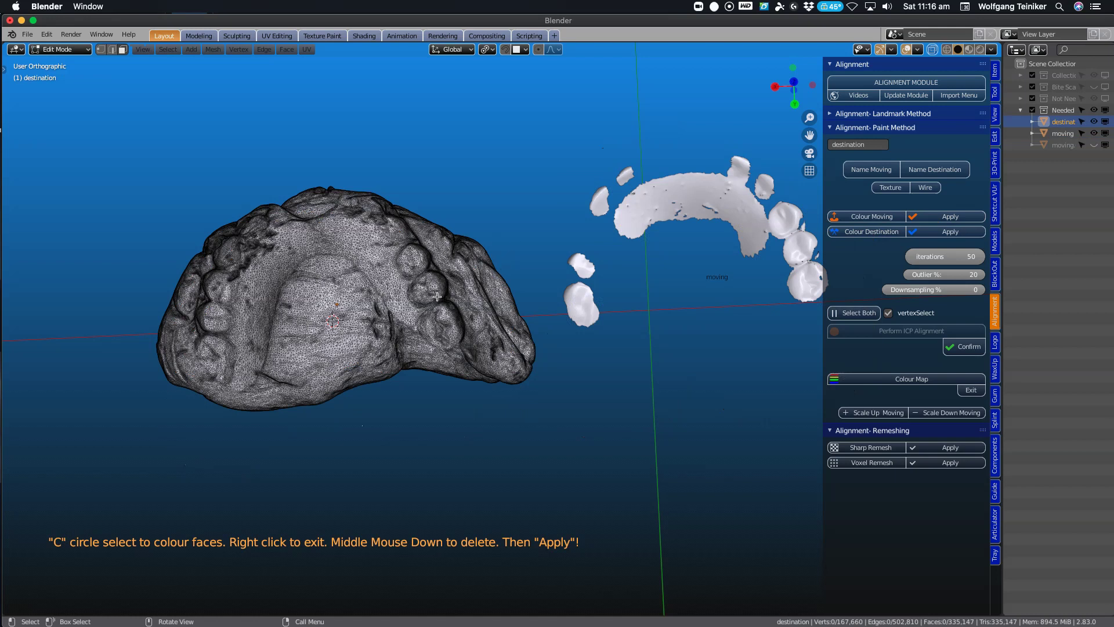
key(c)
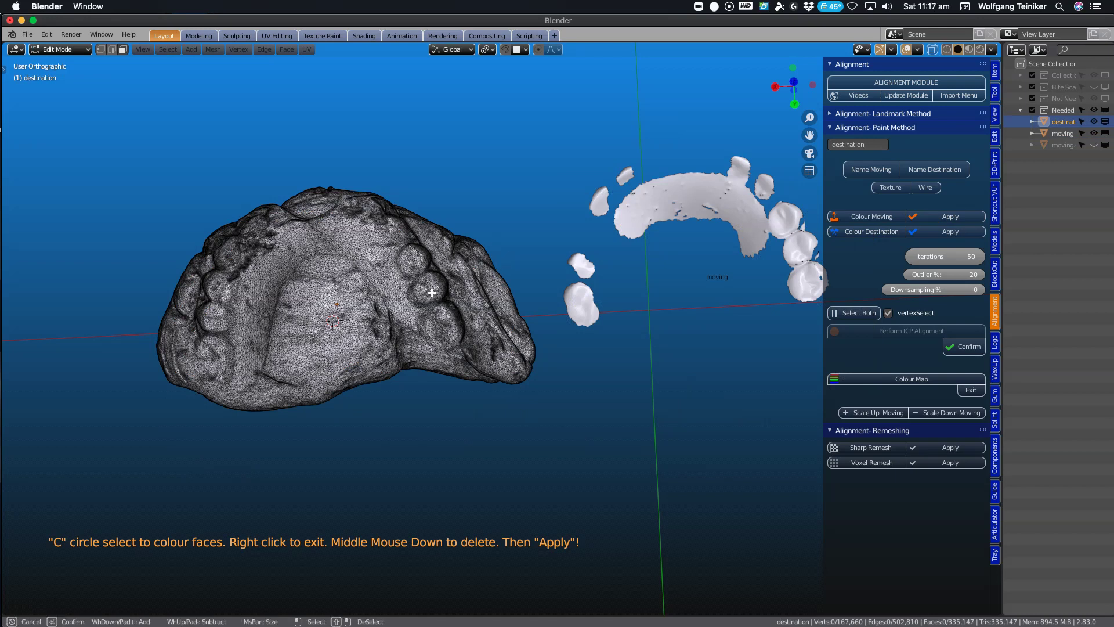
mouse_move(428, 292)
mouse_down()
mouse_move(452, 332)
mouse_move(441, 335)
mouse_move(415, 256)
mouse_up()
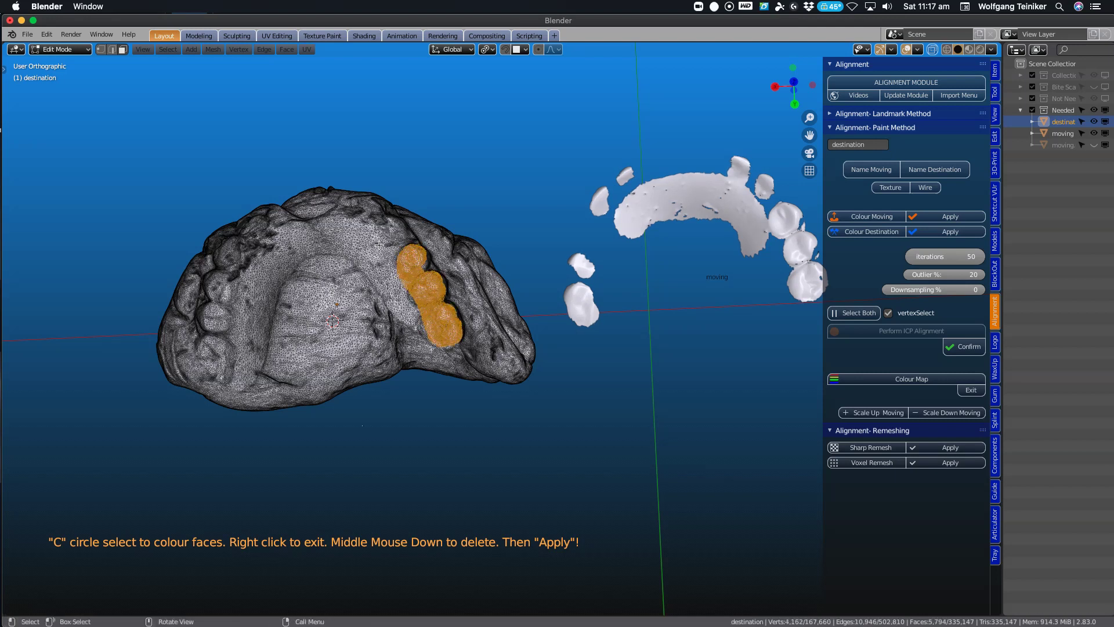
mouse_move(379, 253)
mouse_down()
mouse_move(327, 232)
mouse_move(281, 243)
mouse_move(275, 257)
mouse_move(227, 259)
mouse_move(214, 337)
mouse_move(214, 315)
mouse_move(215, 328)
mouse_move(226, 314)
mouse_move(216, 347)
mouse_up()
right_click(262, 259)
key(c)
drag(236, 276, 265, 248)
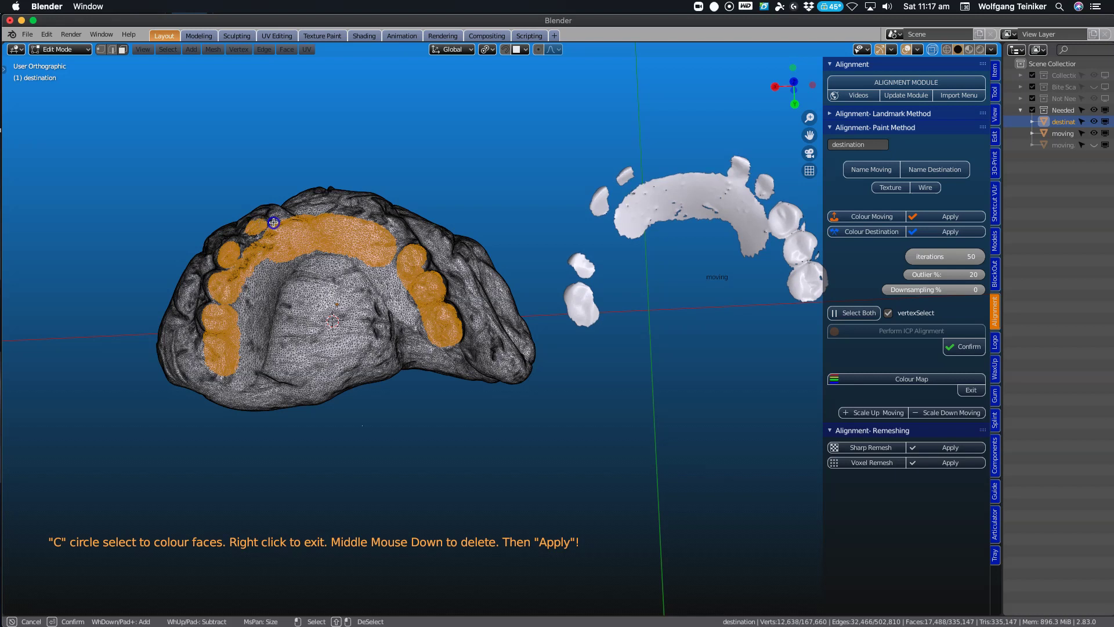
right_click(279, 236)
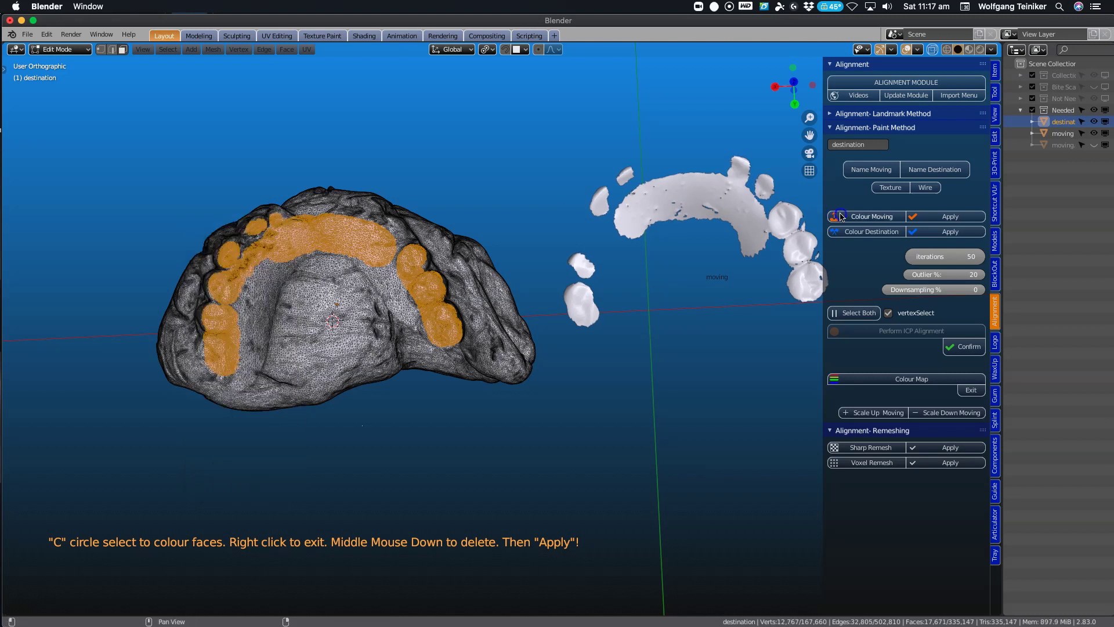
Apply the destination paint and move the moving patches onto the destination arch.
click(950, 232)
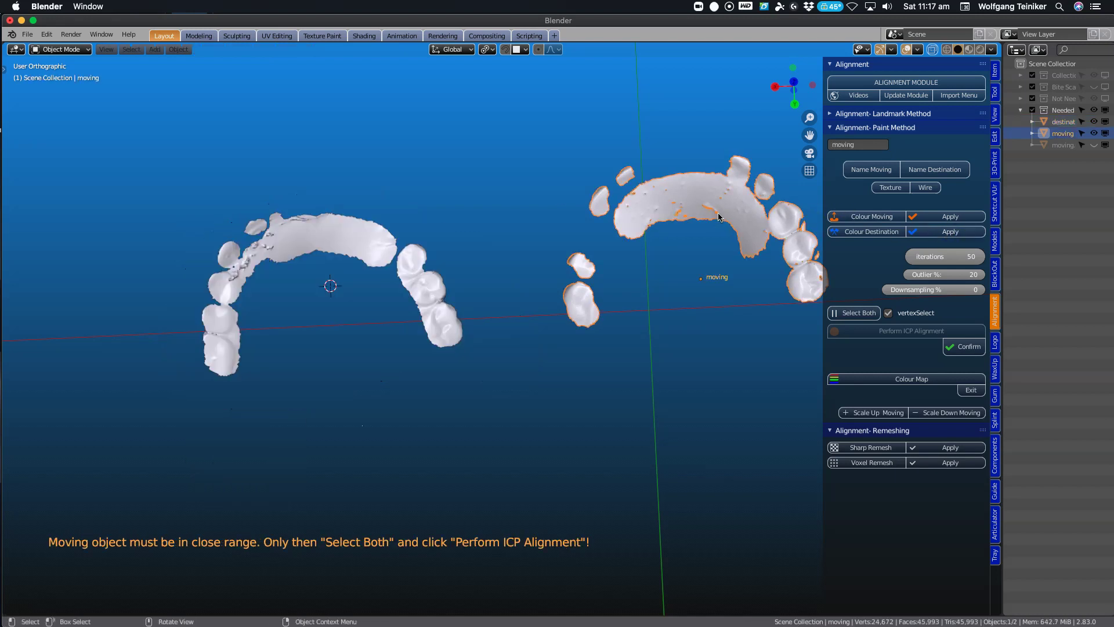
key(g)
click(521, 221)
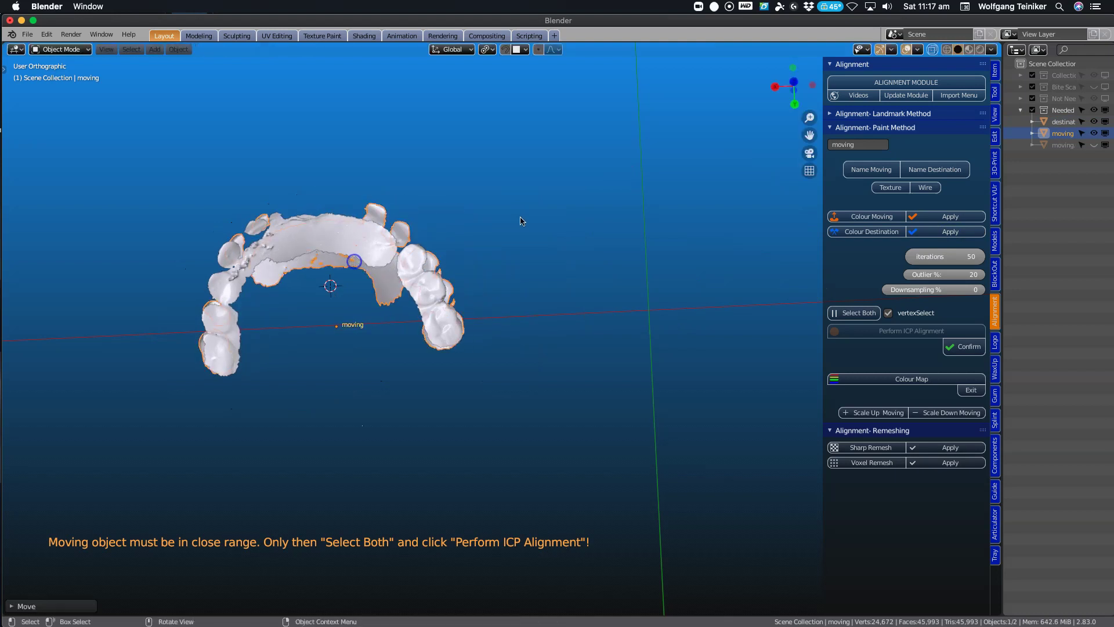
middle_drag(521, 221, 354, 133)
key(g)
click(373, 228)
Nudge the patches against the destination, select both sets and run ICP alignment.
middle_drag(373, 229, 463, 297)
key(g)
click(413, 257)
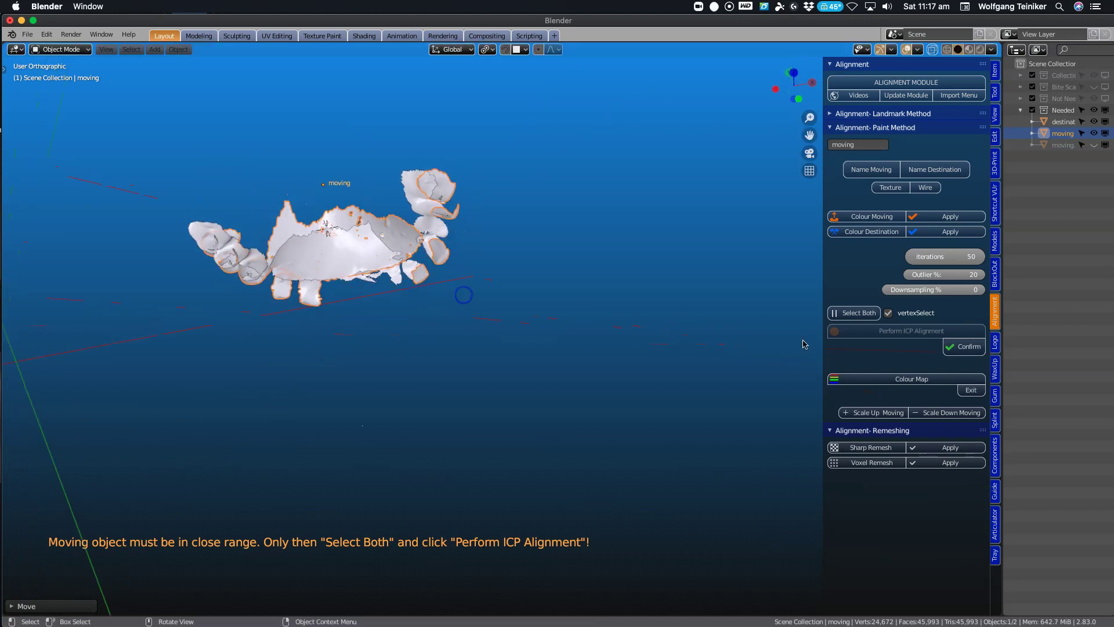
click(869, 314)
click(926, 332)
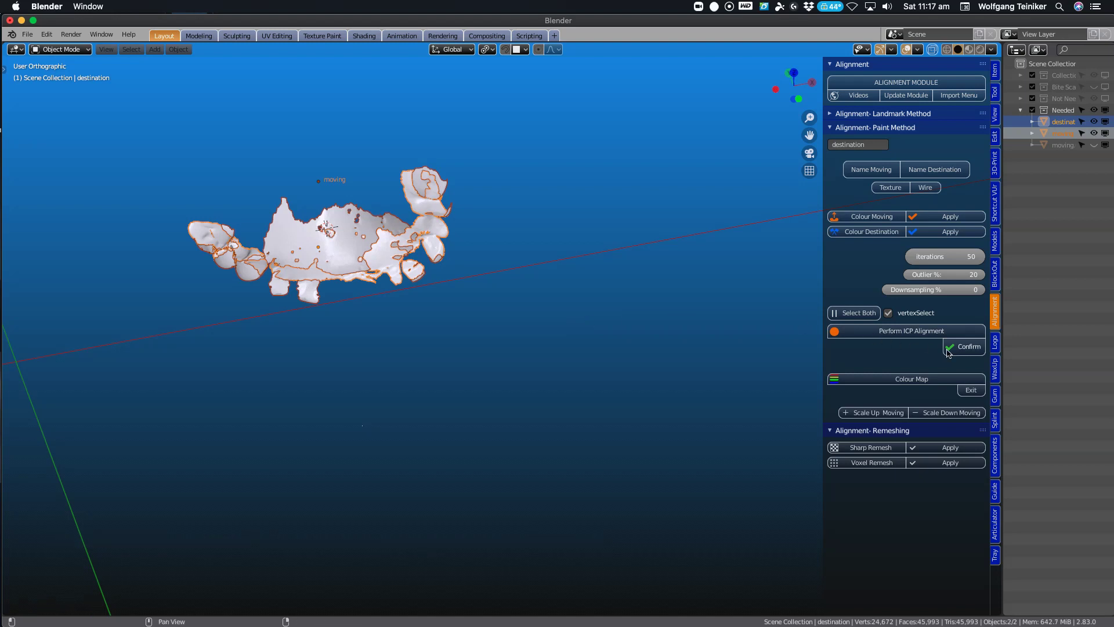
Confirm the ICP alignment and hide the destination object to inspect the seated denture.
click(965, 346)
middle_drag(382, 312, 543, 307)
scroll(570, 315, up, 3)
click(484, 308)
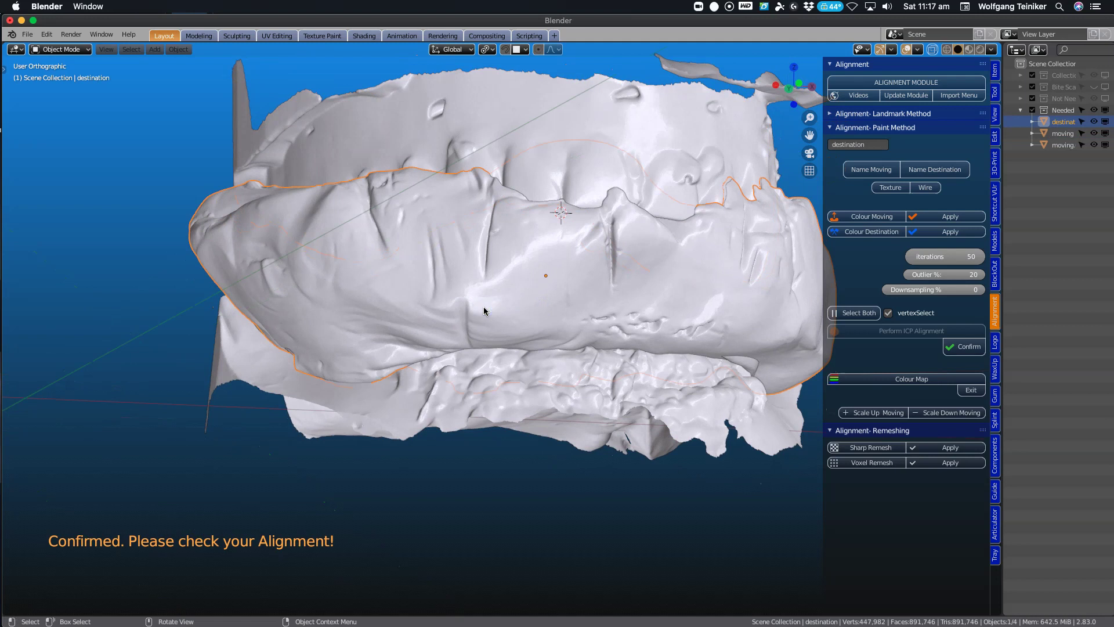
key(h)
middle_drag(484, 311, 427, 276)
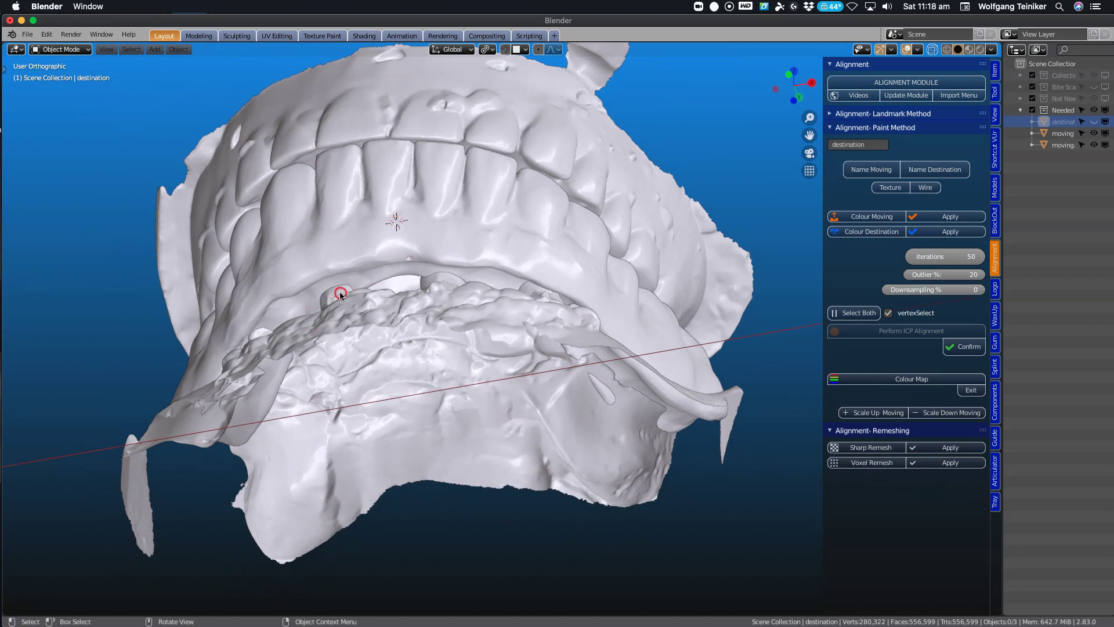
middle_drag(525, 295, 418, 340)
middle_drag(430, 275, 473, 268)
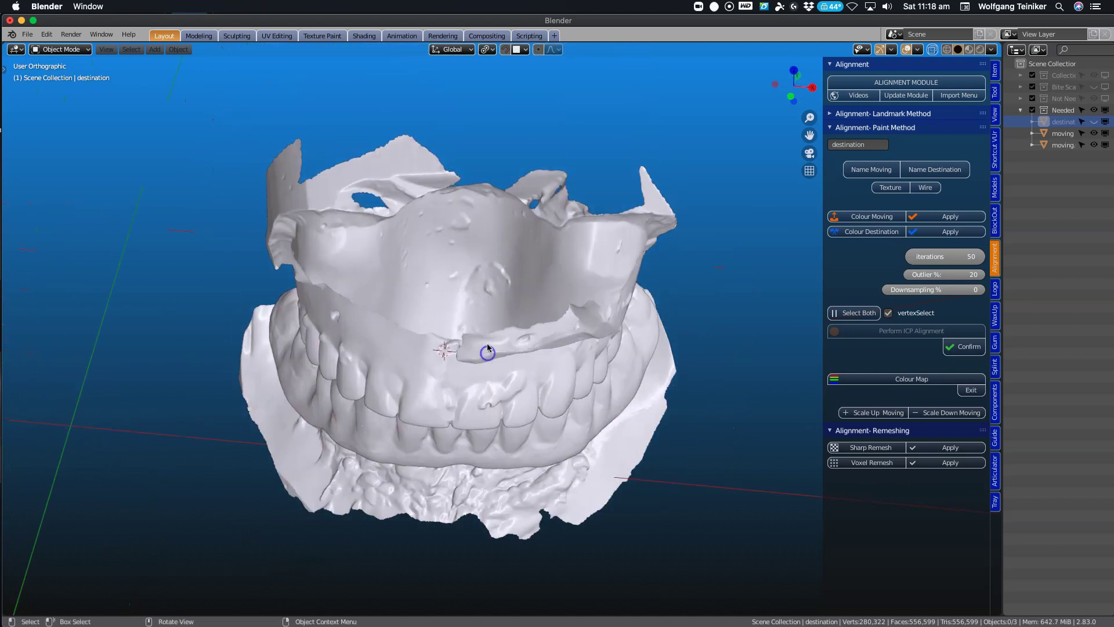
middle_drag(435, 395, 453, 273)
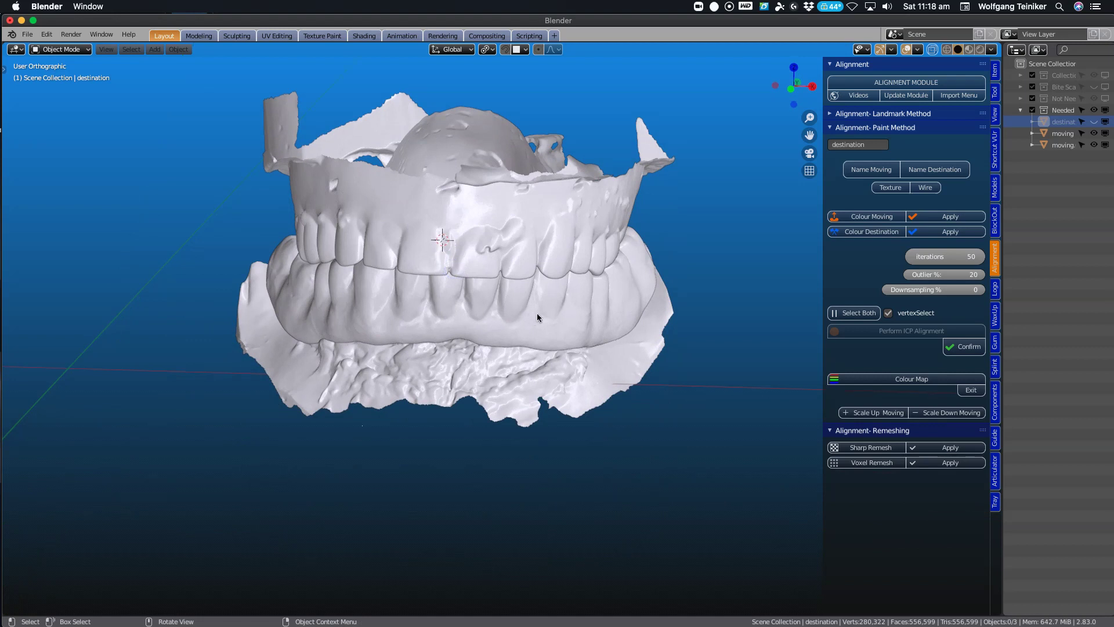
middle_drag(510, 308, 536, 250)
scroll(518, 318, up, 1)
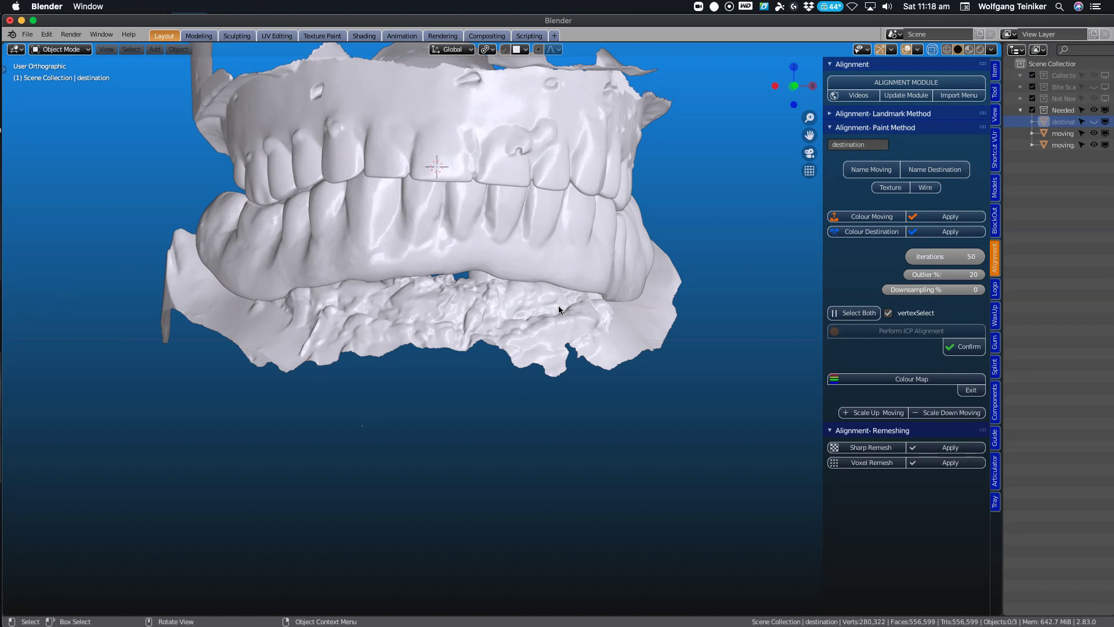
mouse_move(575, 273)
middle_down()
mouse_move(523, 298)
mouse_move(475, 295)
mouse_move(485, 266)
mouse_move(623, 274)
mouse_move(581, 296)
mouse_move(521, 295)
mouse_move(563, 278)
middle_up()
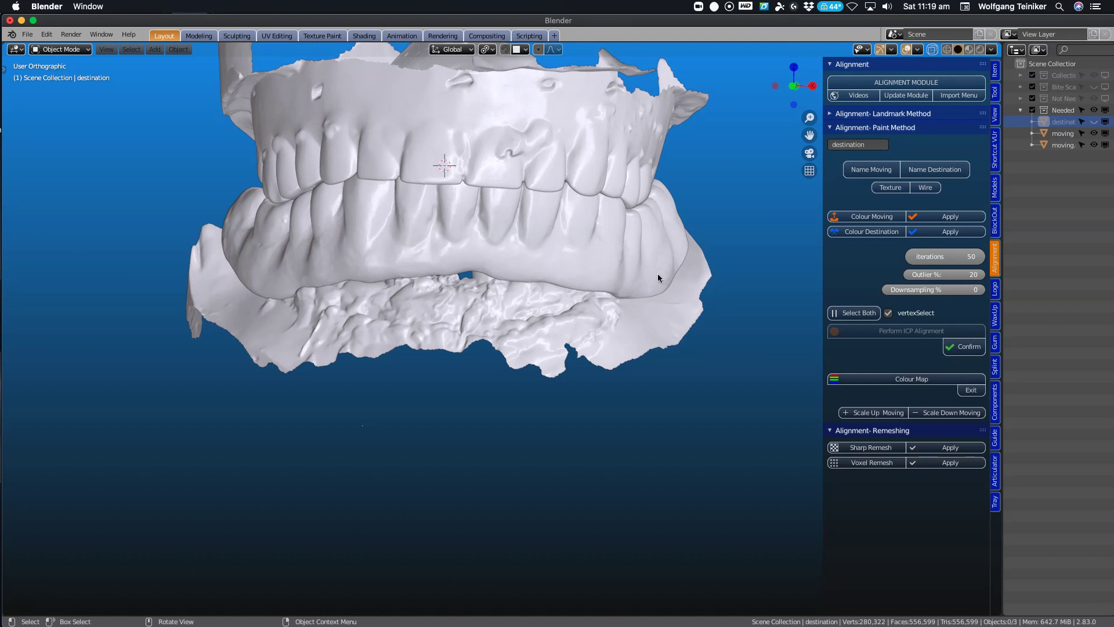
middle_drag(652, 273, 480, 276)
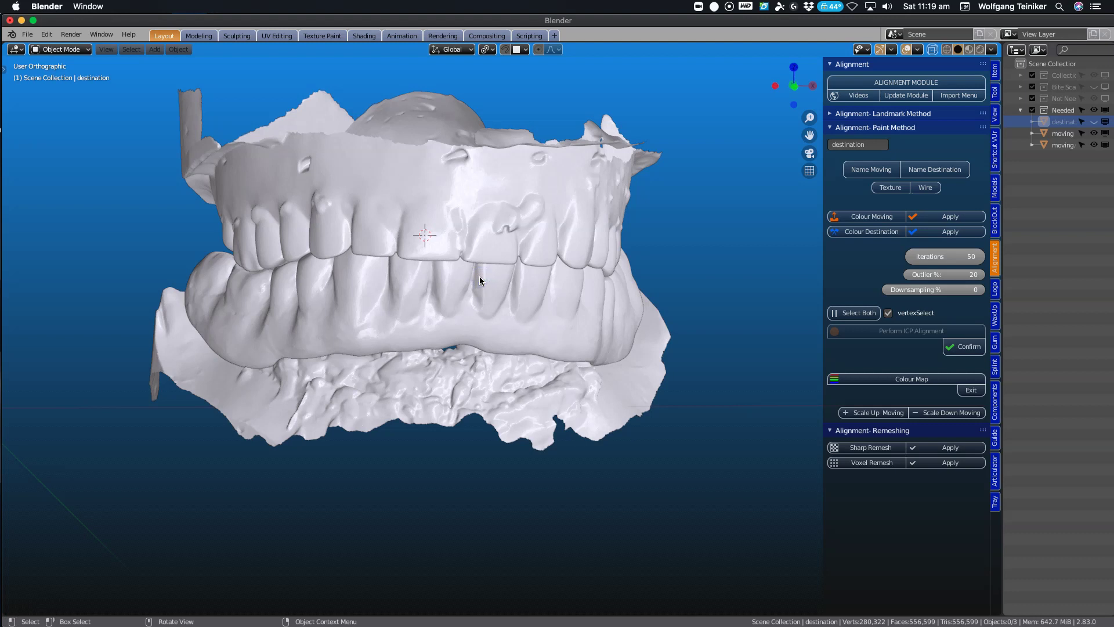